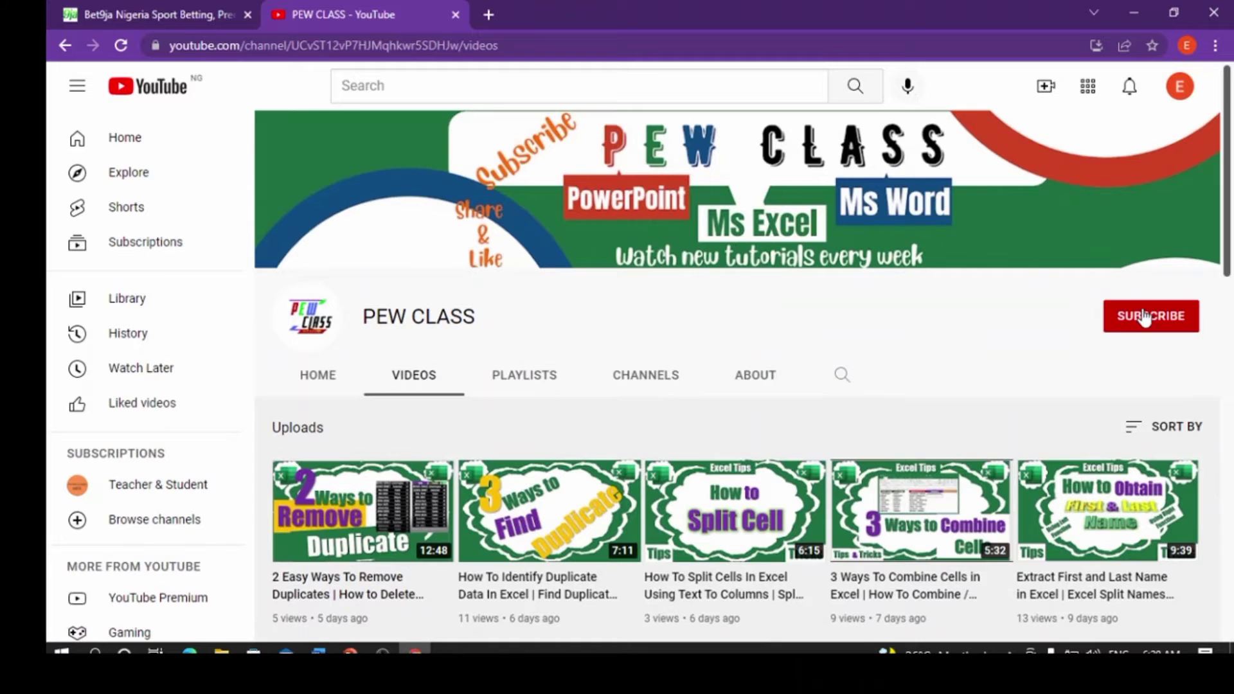
- Subscribe to the PEW CLASS channel and set its notifications to All
click(1139, 319)
click(1188, 320)
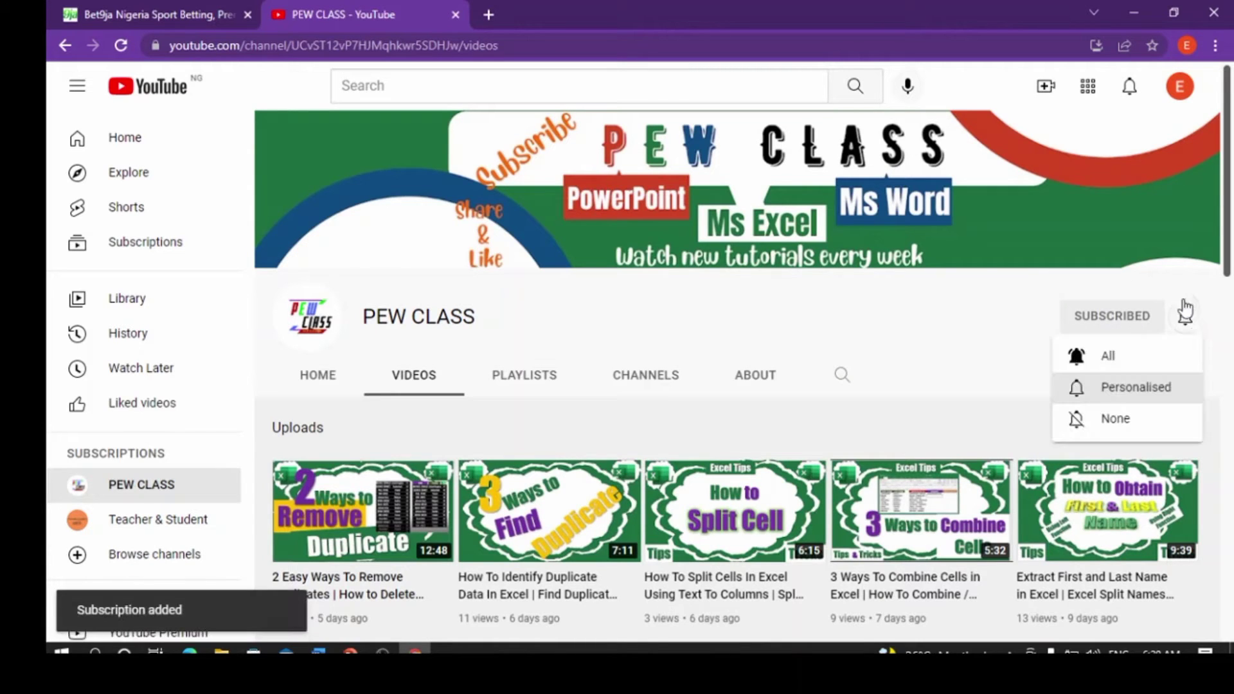
click(1101, 359)
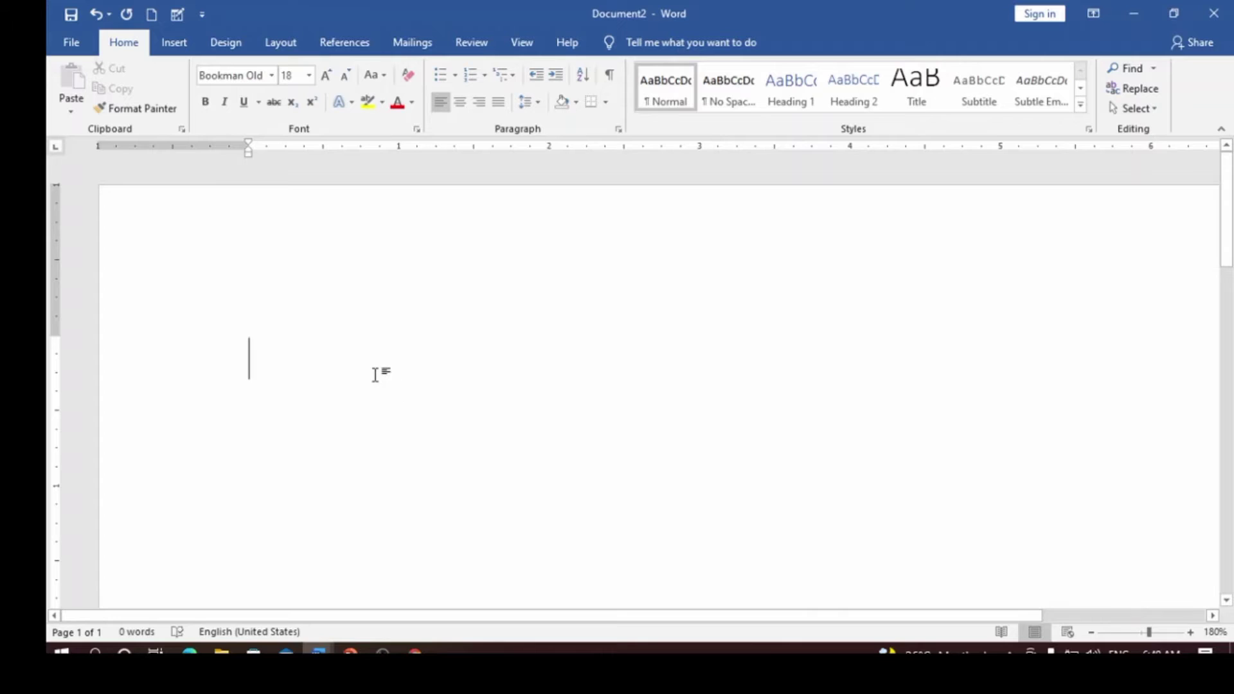
- Open the full Symbol dialog for the blank document in Word
scroll(375, 375, down, 1)
scroll(375, 374, up, 1)
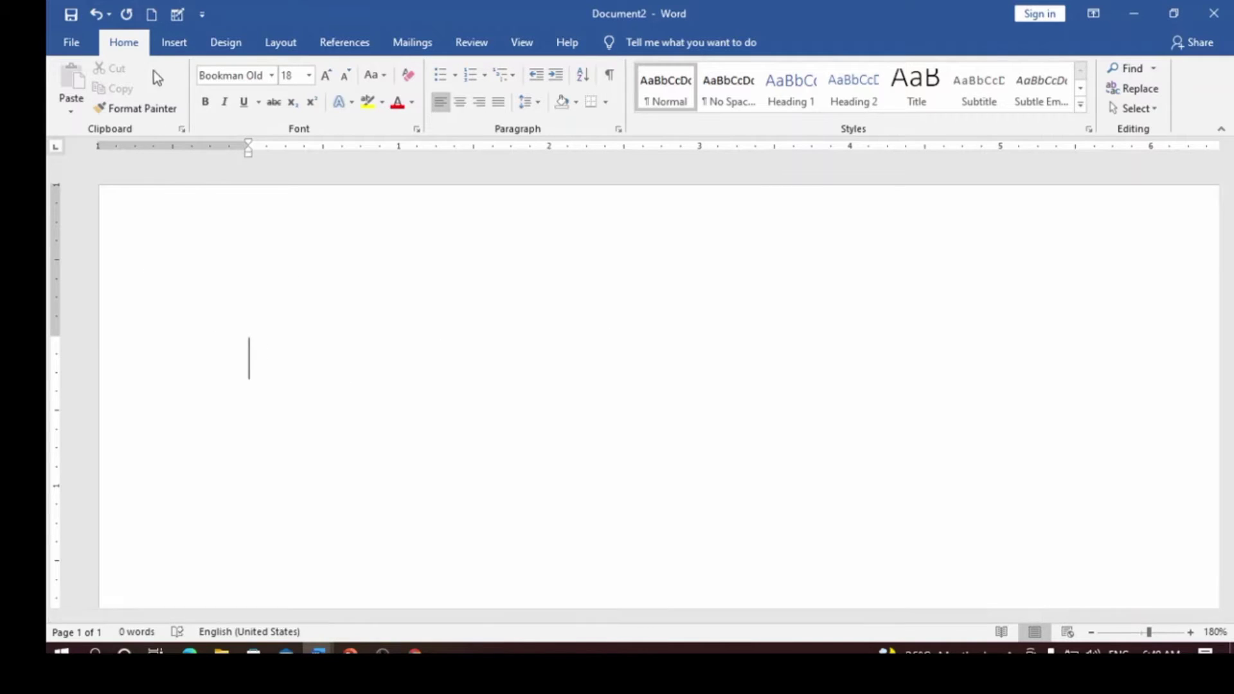
click(175, 45)
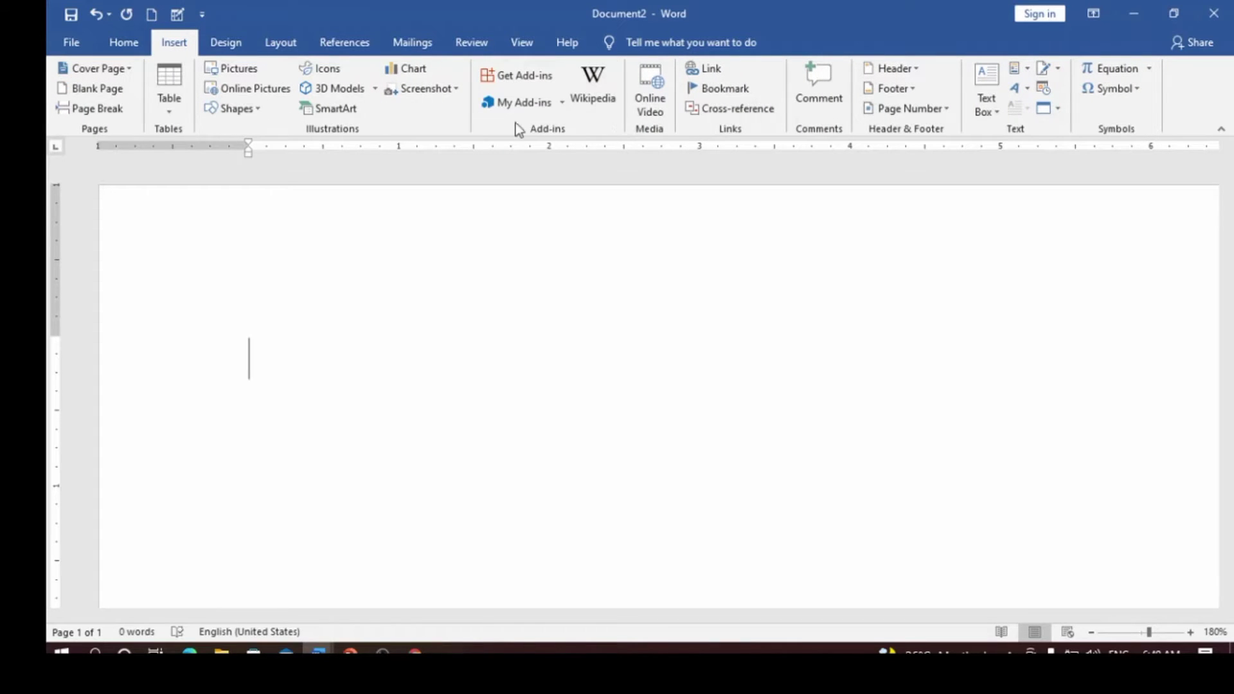
click(1135, 90)
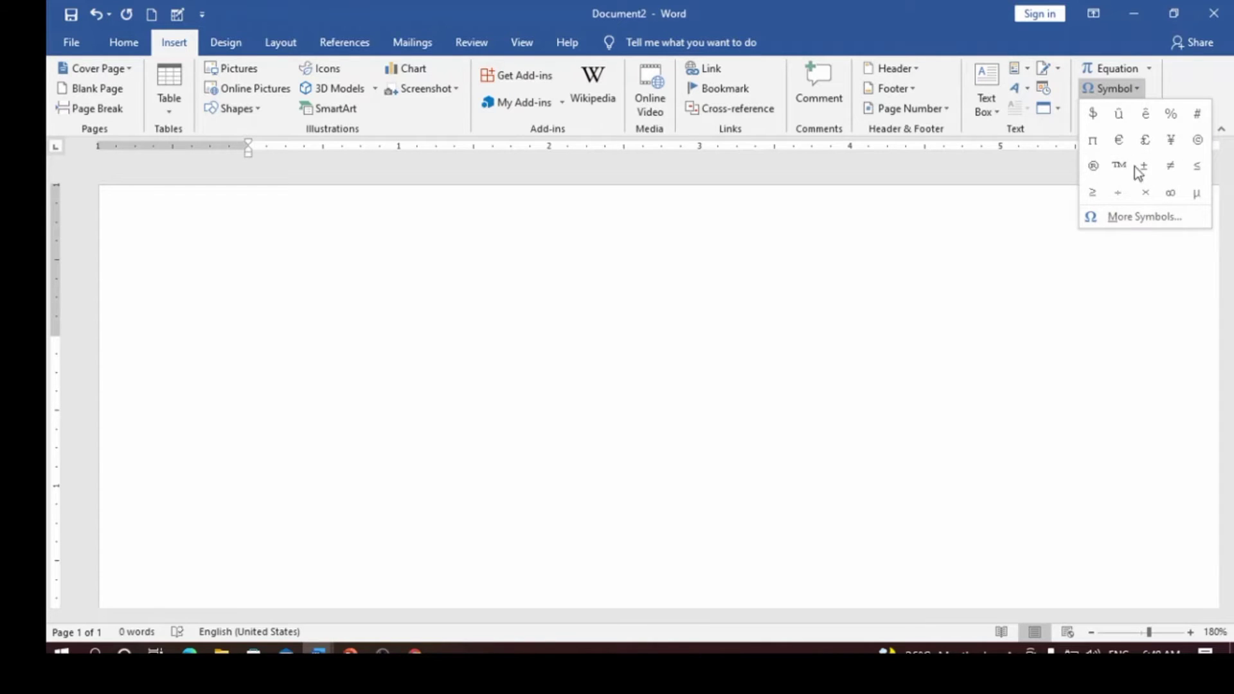
click(1146, 217)
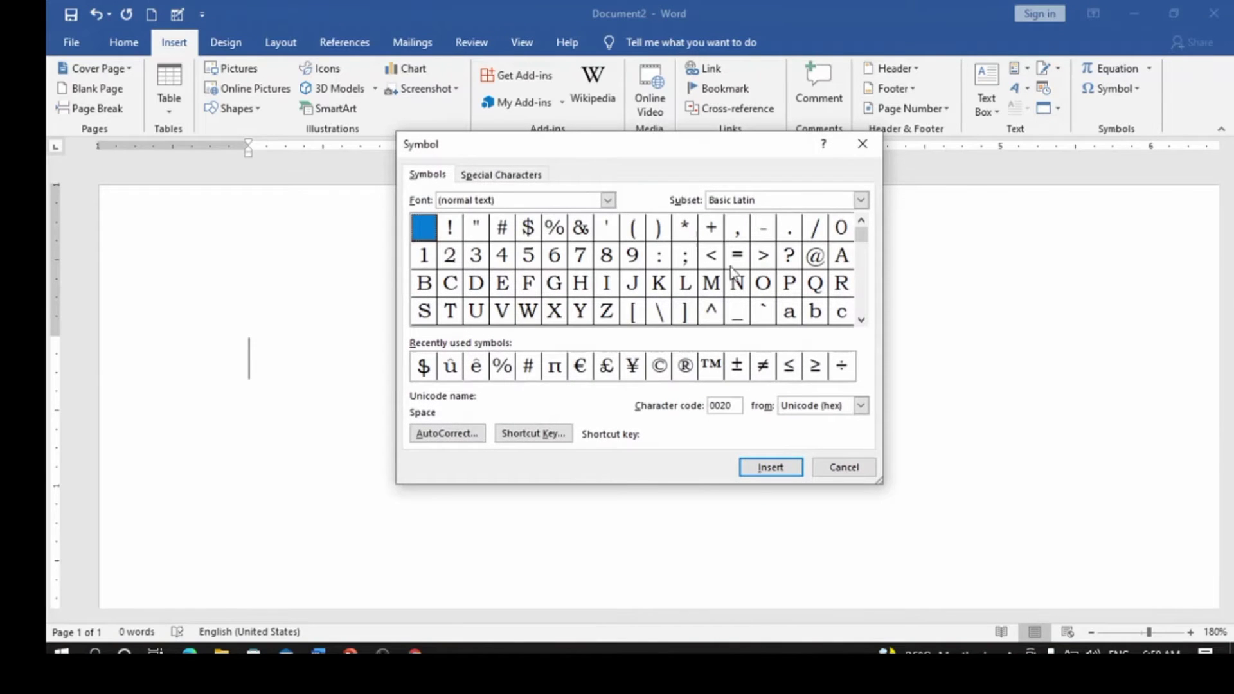
- Preview the symbol set in the Agency FB, Arial Black and Arial Rounded MT Bold fonts
click(607, 200)
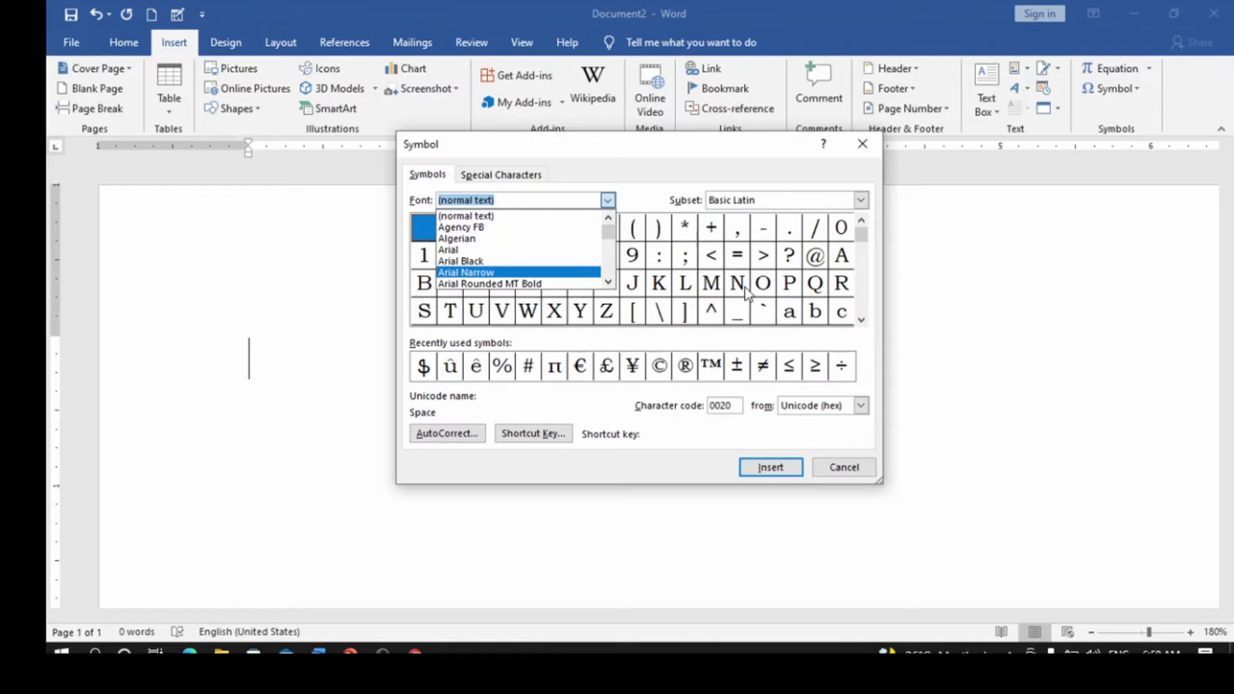
click(557, 228)
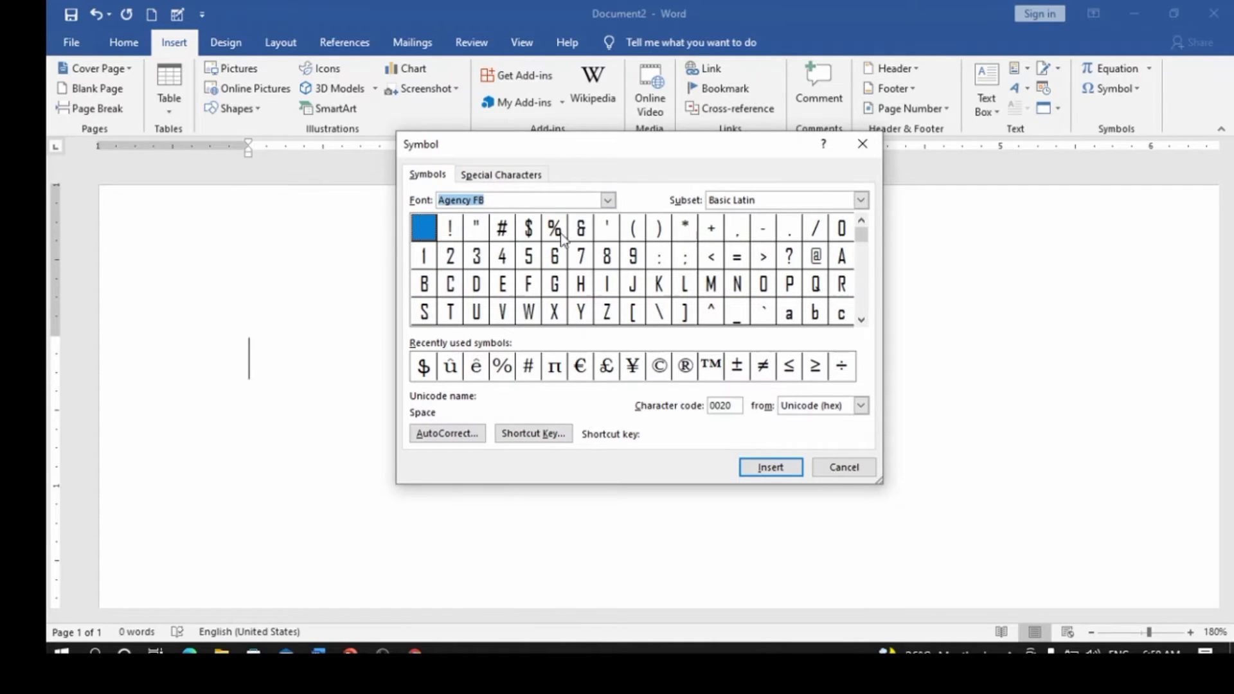
click(607, 200)
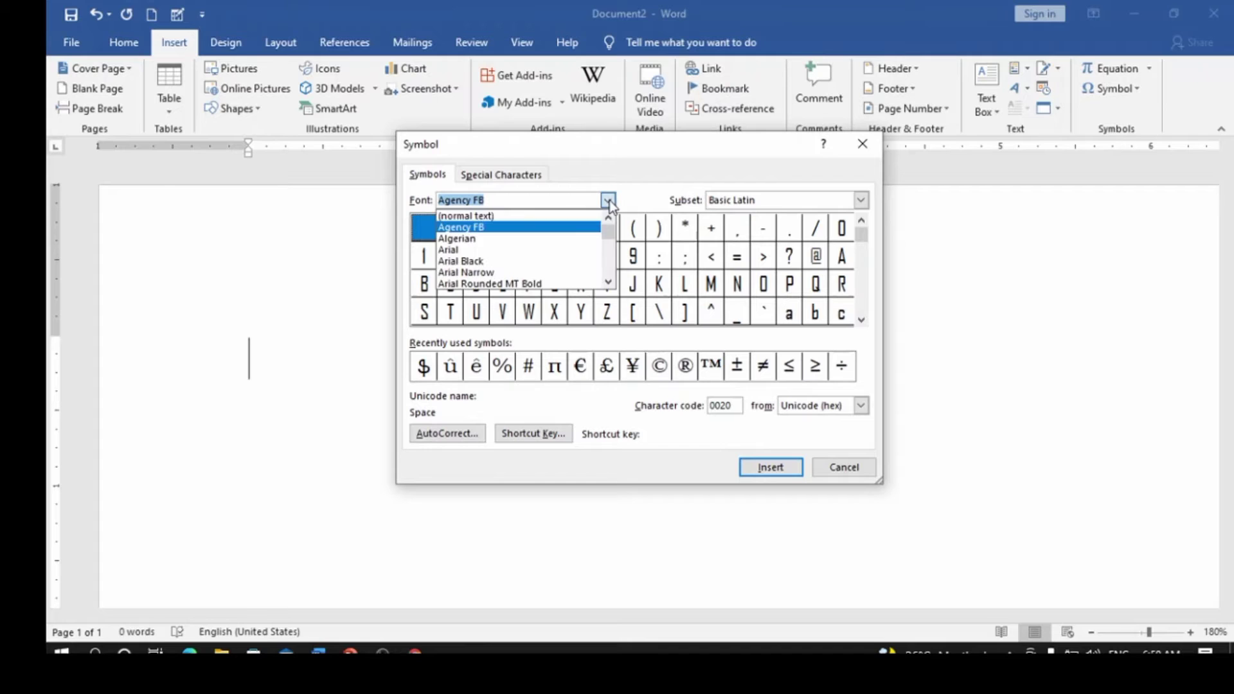
click(488, 261)
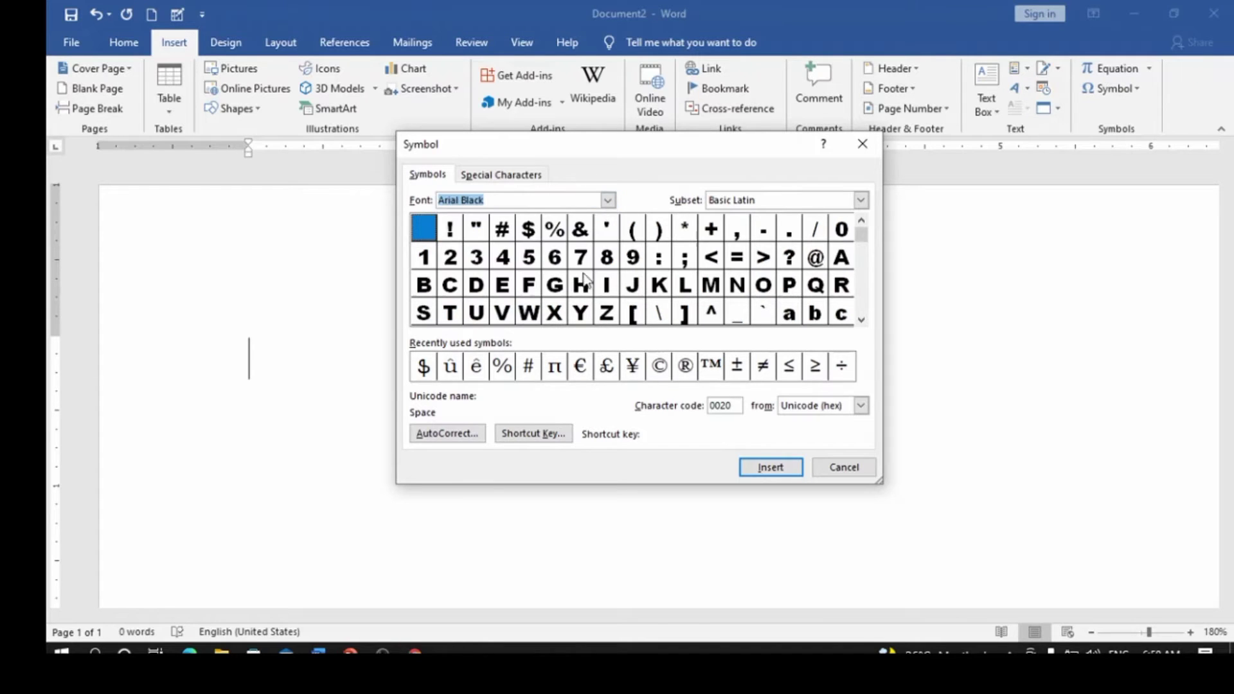
click(608, 200)
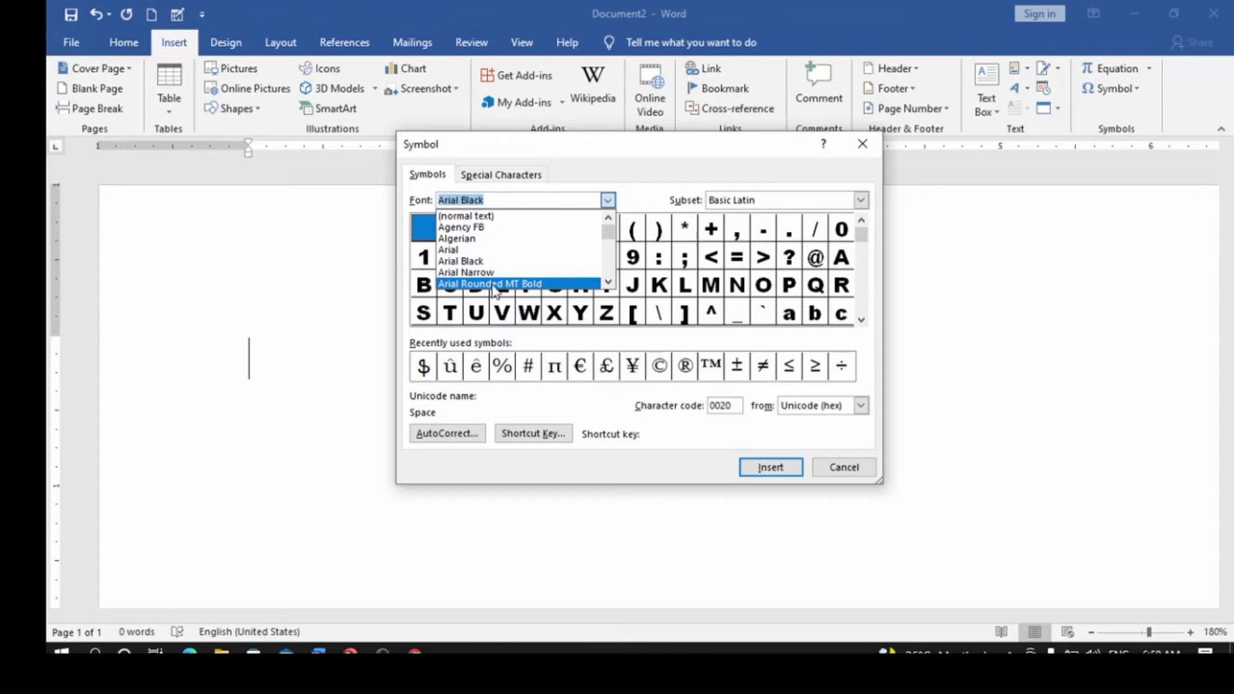
click(492, 285)
- Preview the symbols in Bahnschrift Light, Bahnschrift Light SemiCondensed and Algerian, and return the symbol font to (normal text)
click(609, 200)
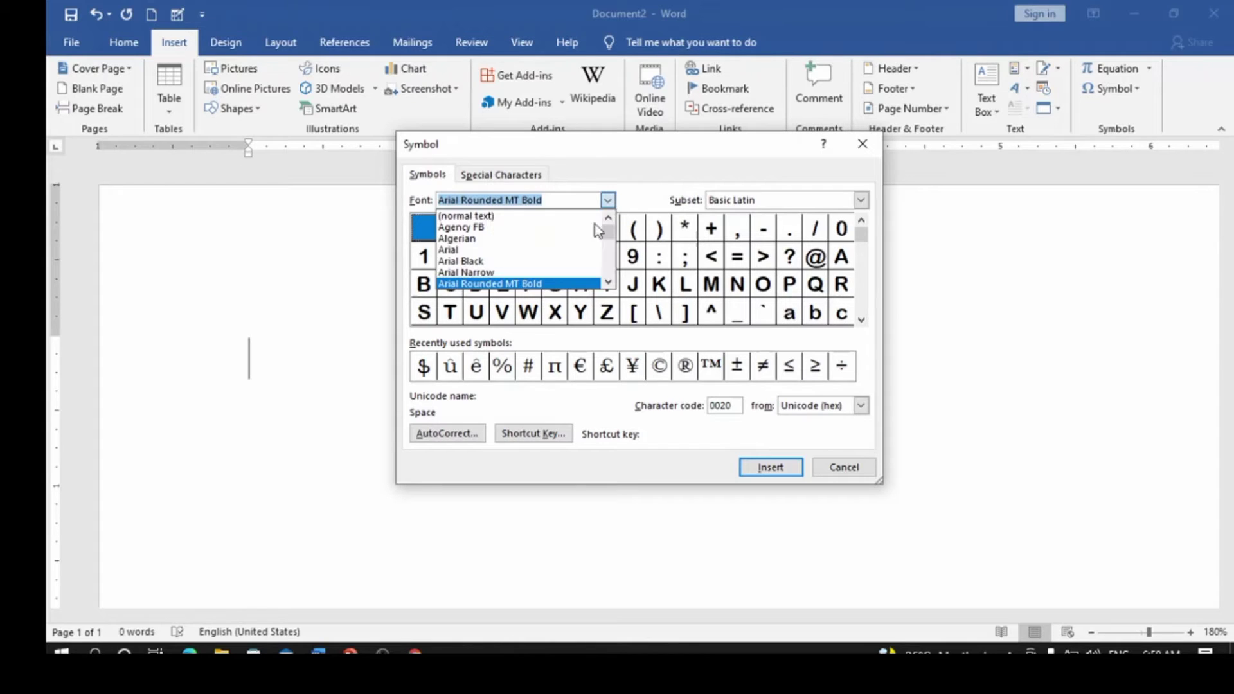
scroll(587, 237, down, 2)
click(523, 250)
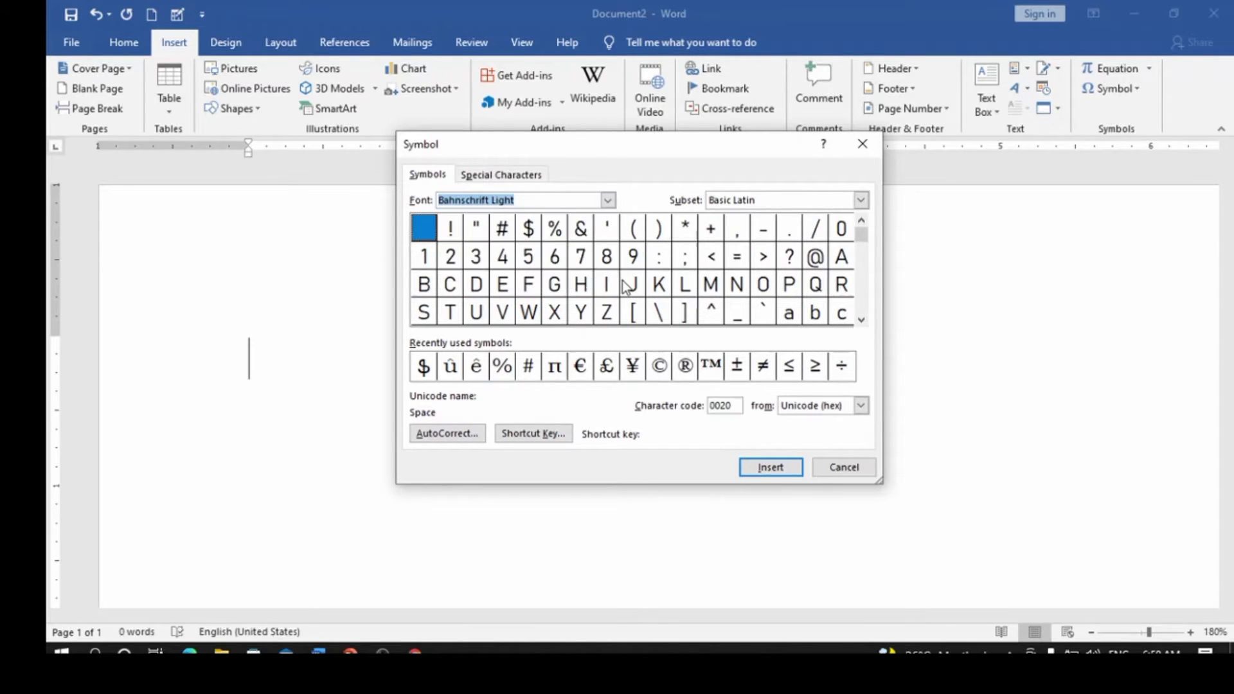
click(609, 201)
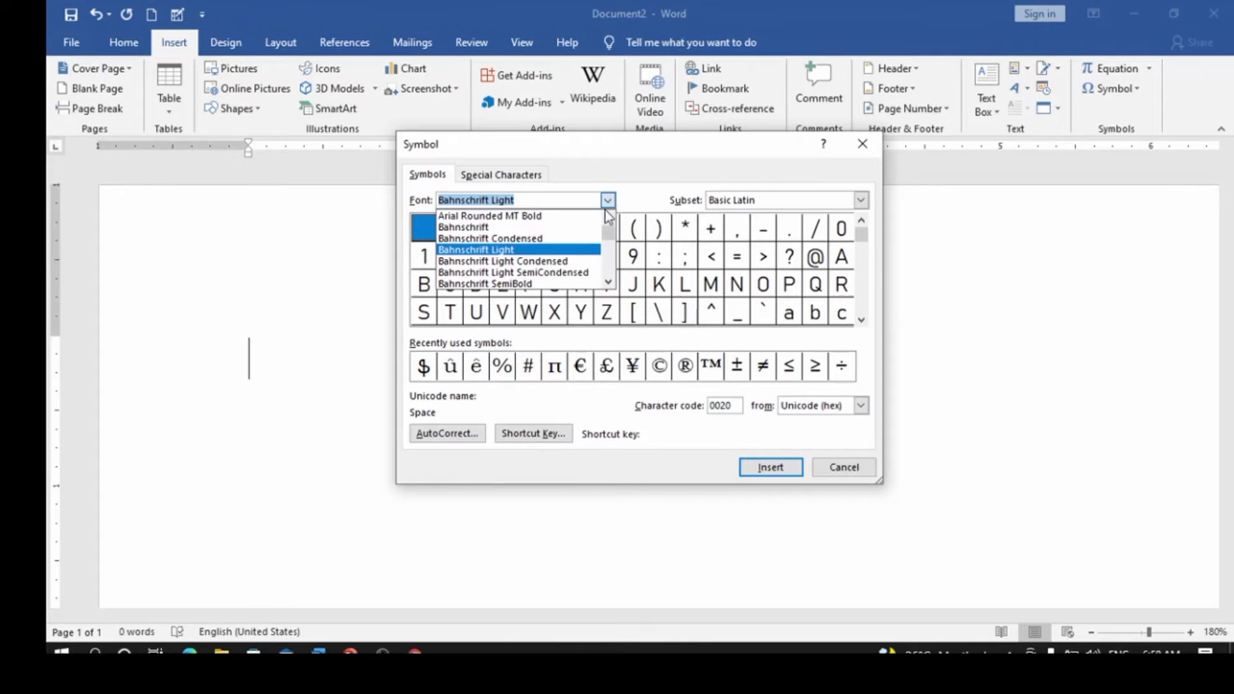
scroll(556, 278, down, 2)
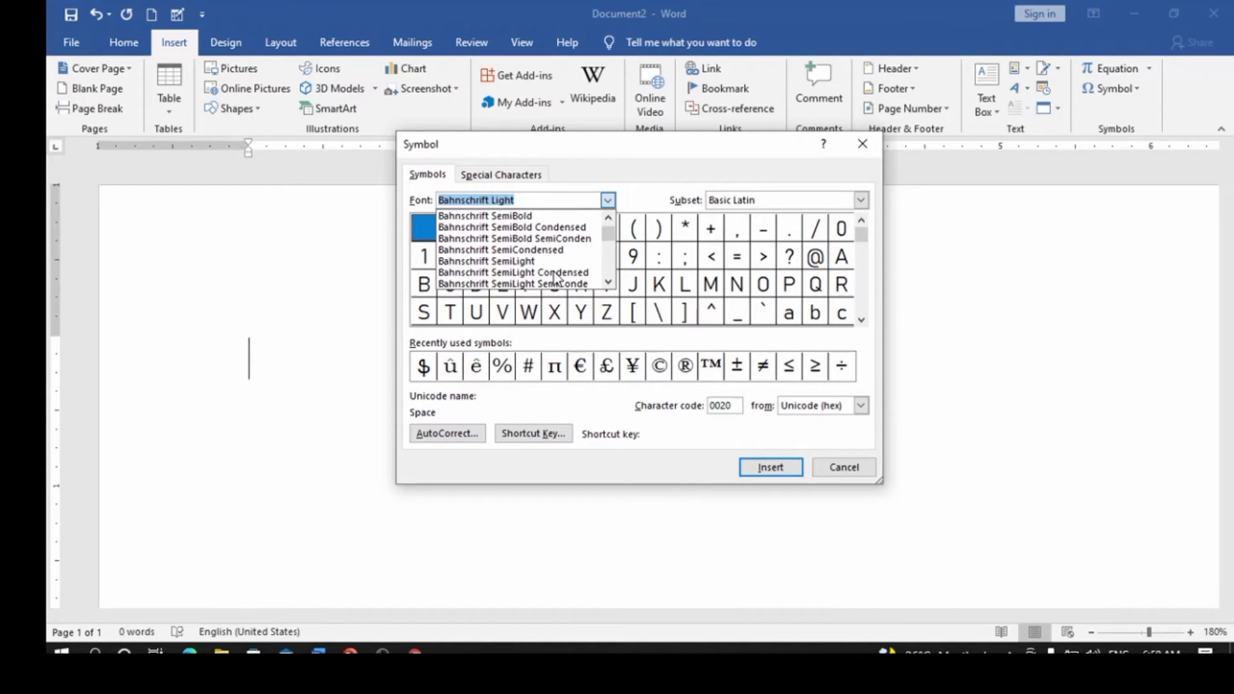
click(557, 277)
click(608, 202)
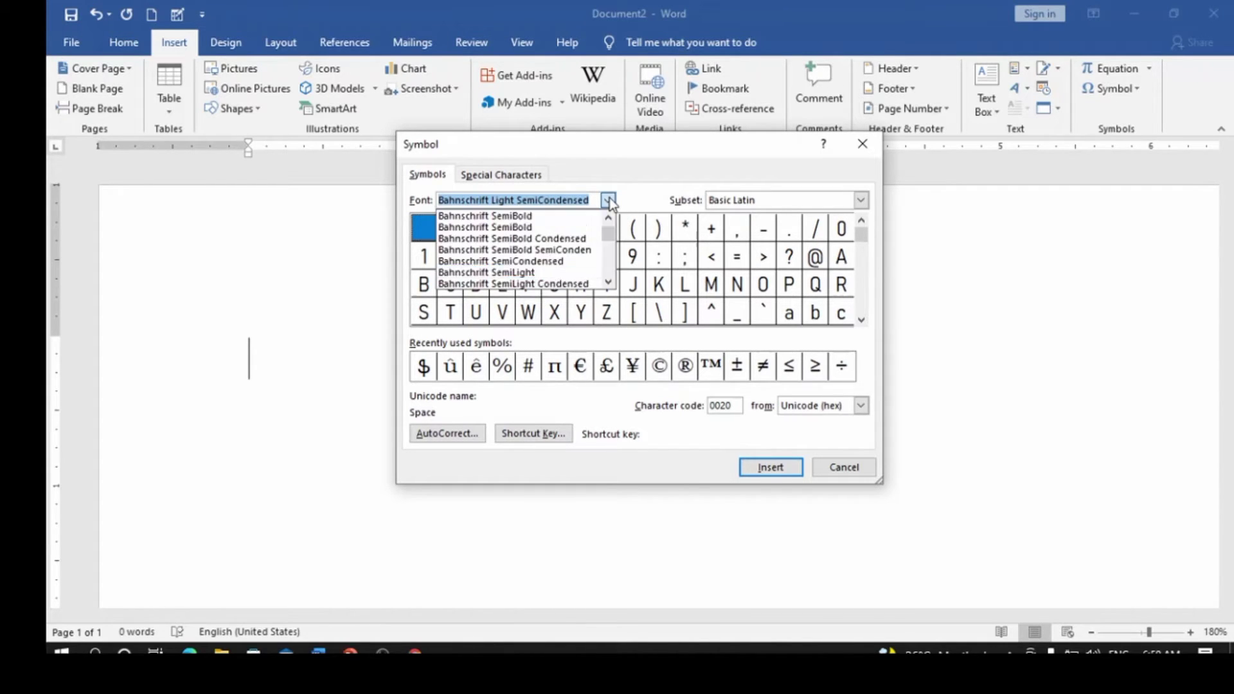
scroll(519, 257, up, 5)
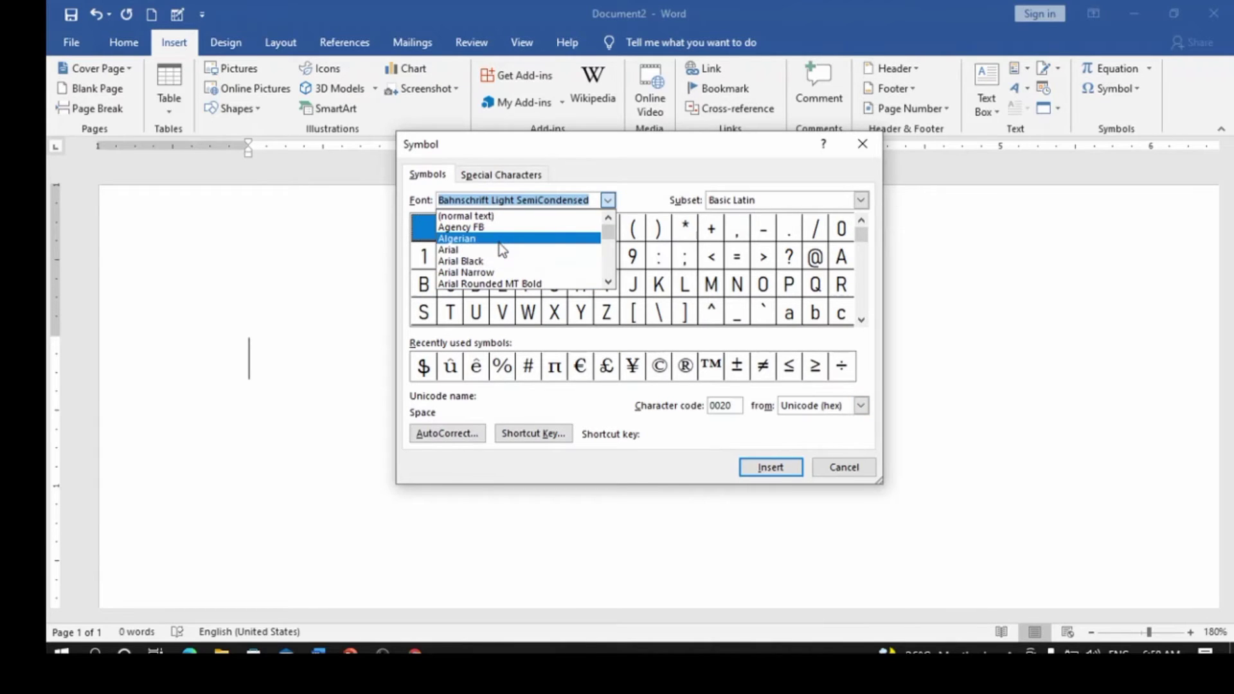
click(498, 241)
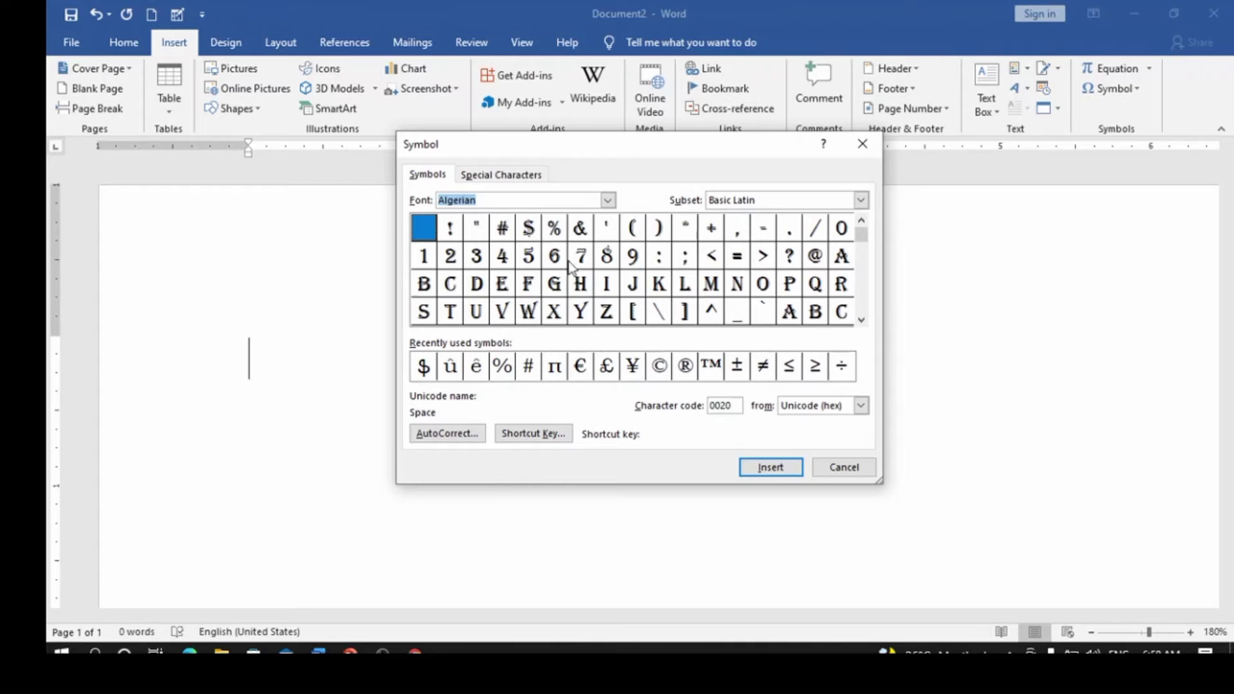
click(607, 200)
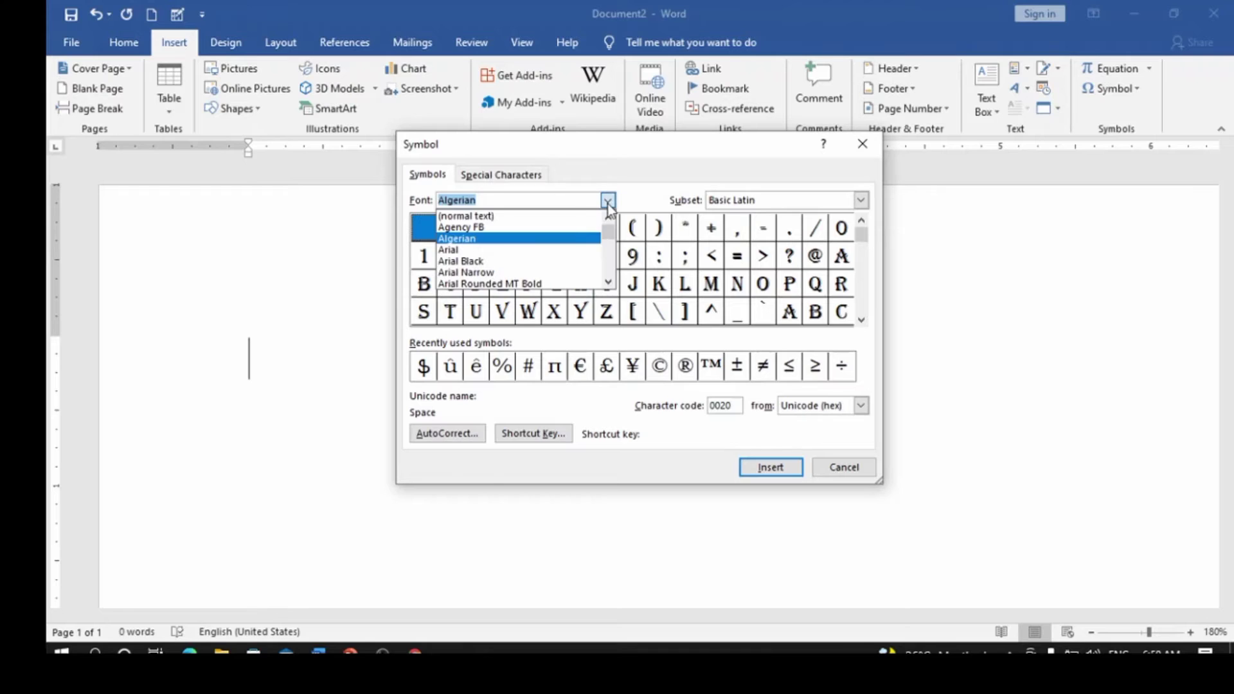
click(522, 216)
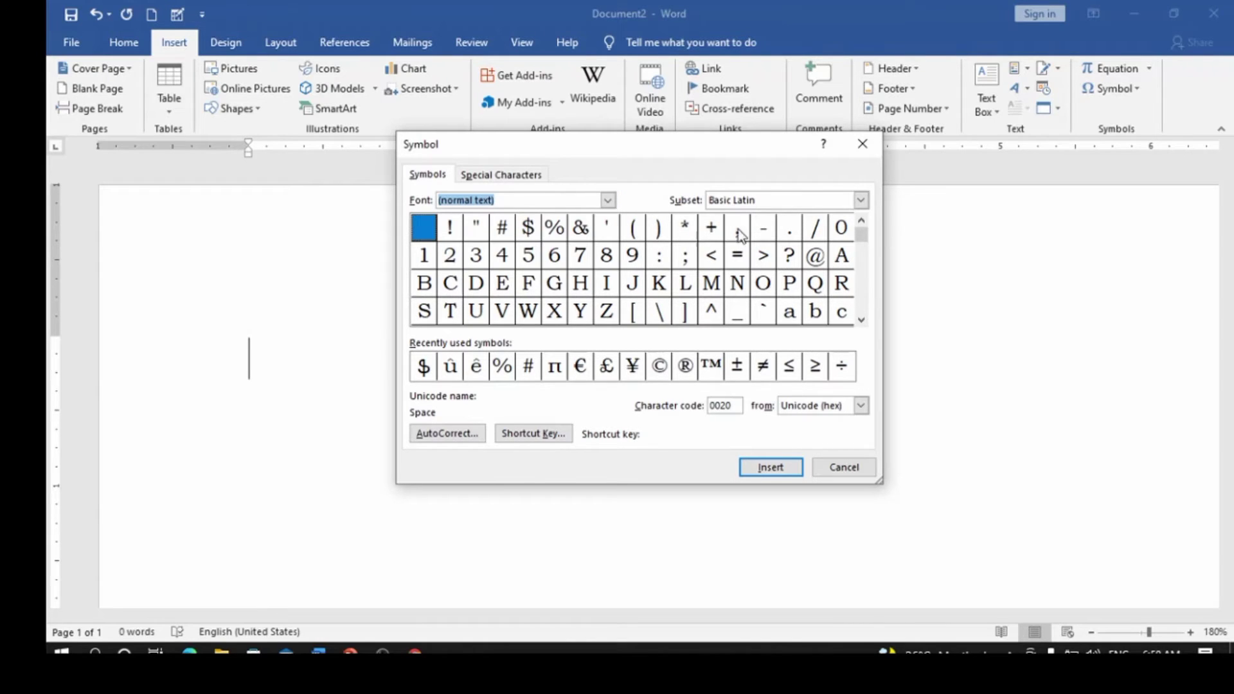
- Look through the character subsets available for the (normal text) font without changing the Basic Latin subset
click(861, 201)
scroll(783, 273, down, 1)
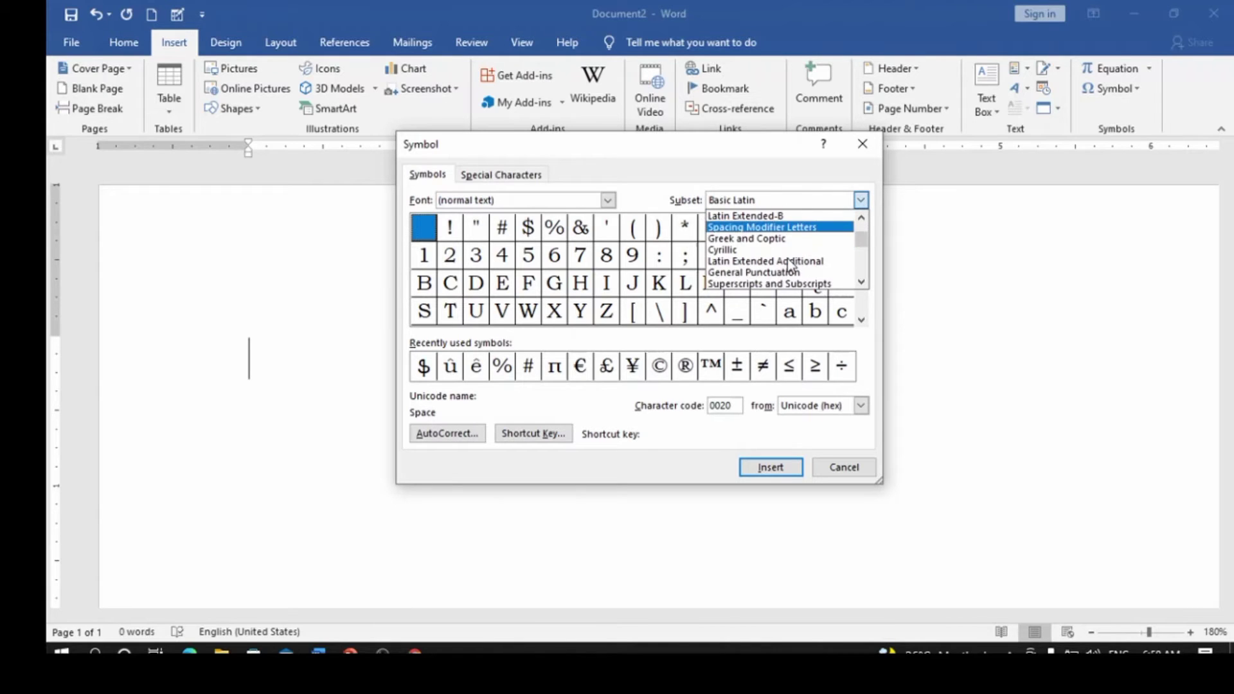
scroll(789, 263, up, 1)
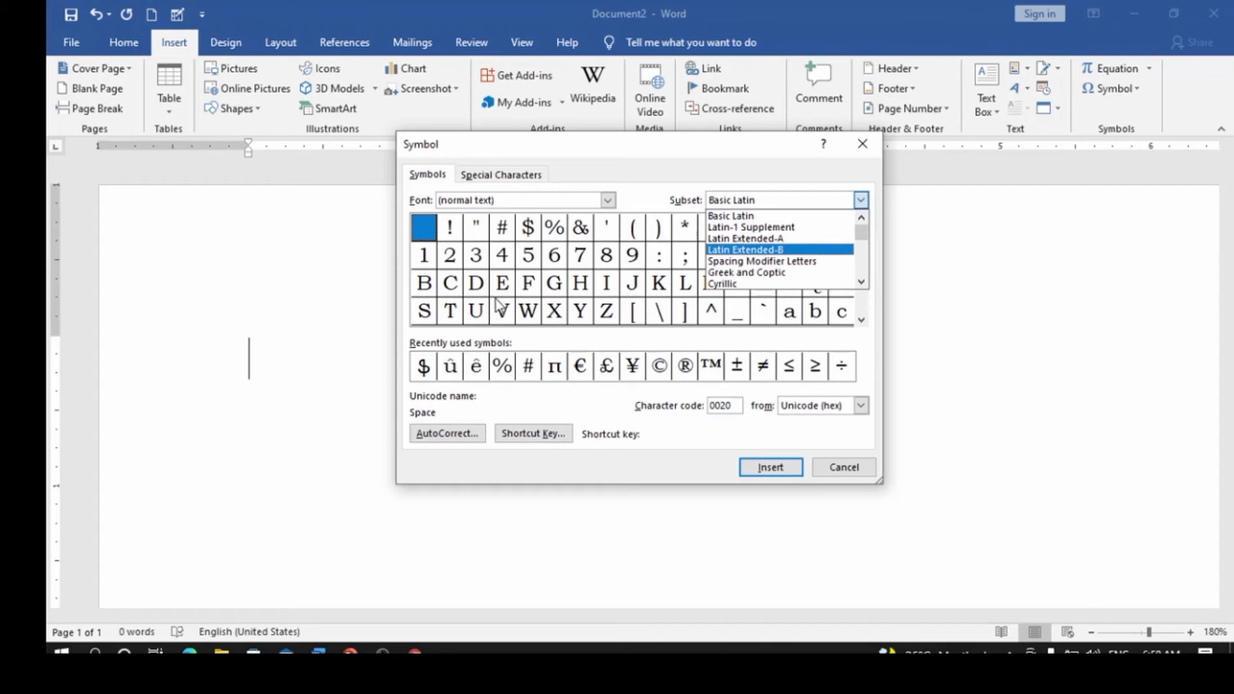
click(660, 313)
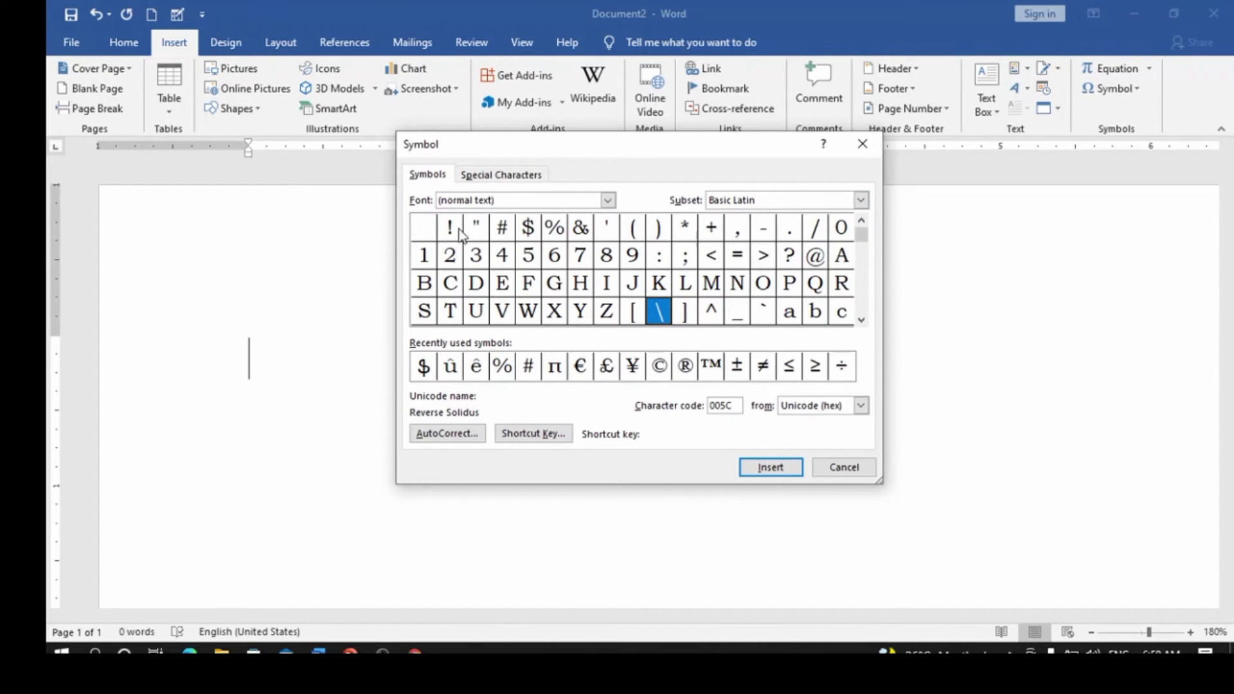
- Browse the available symbols from Basic Latin through Latin Extended-A and return to the start of the set
click(861, 319)
click(861, 319)
click(861, 320)
click(861, 320)
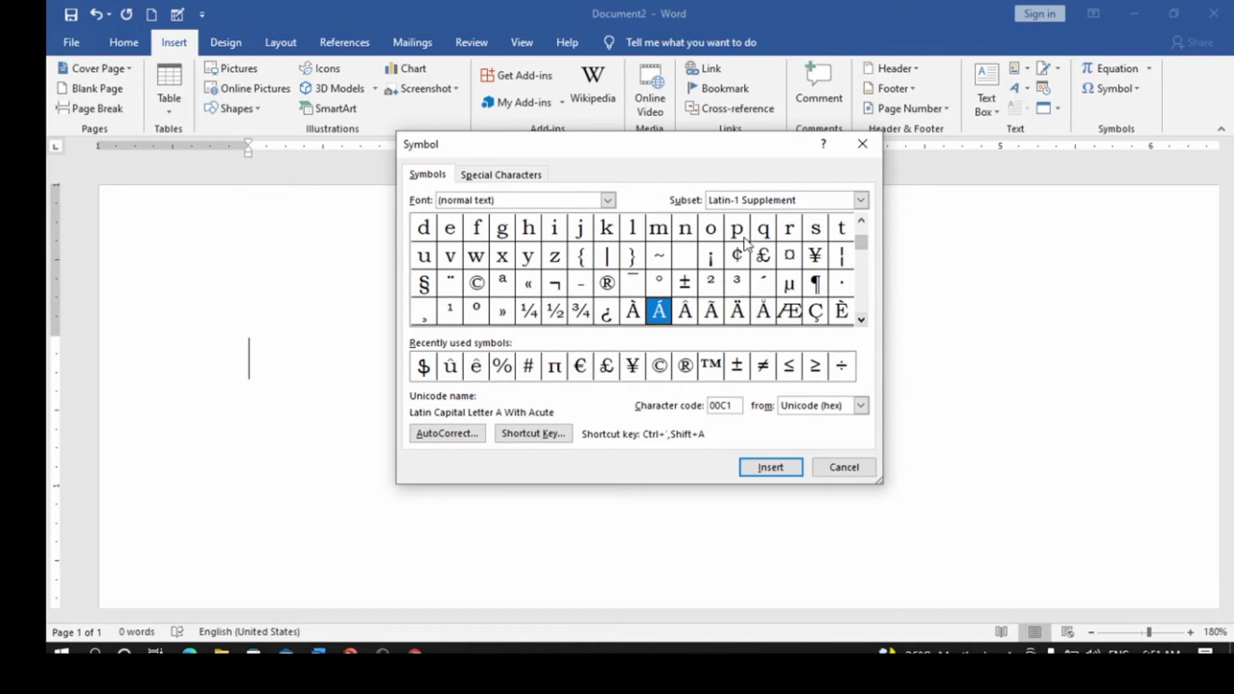
click(861, 320)
click(861, 320)
click(861, 319)
click(861, 319)
click(861, 319)
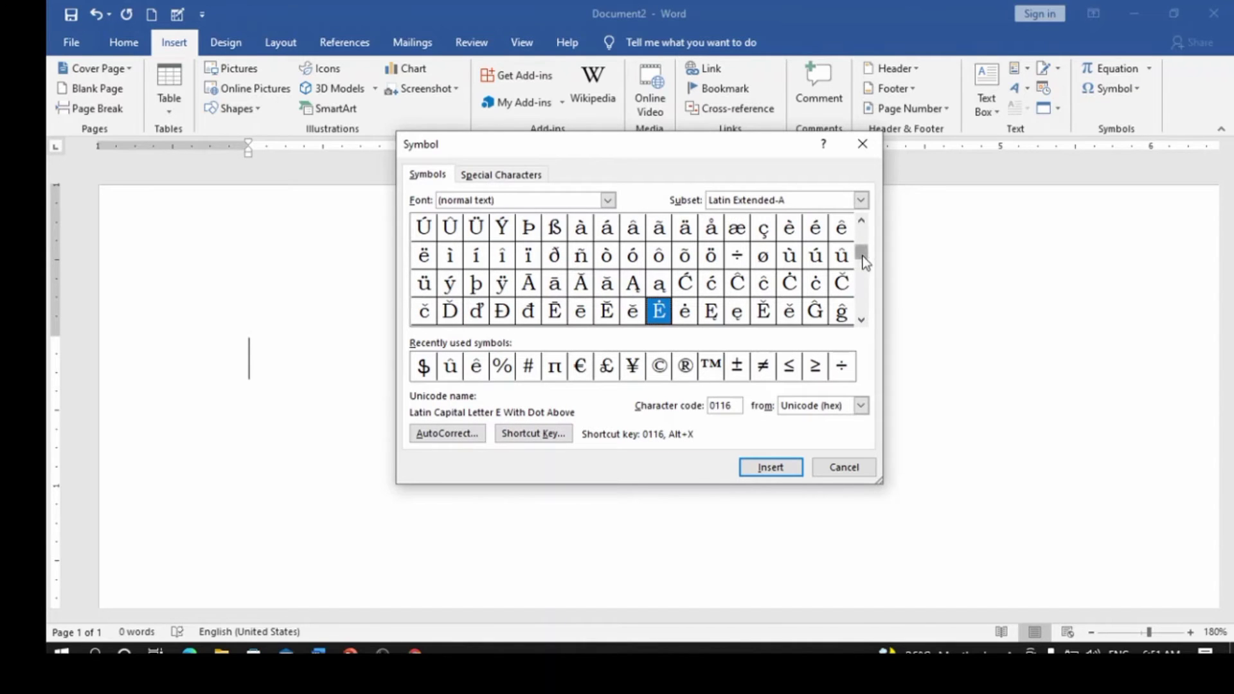
drag(864, 262, 861, 215)
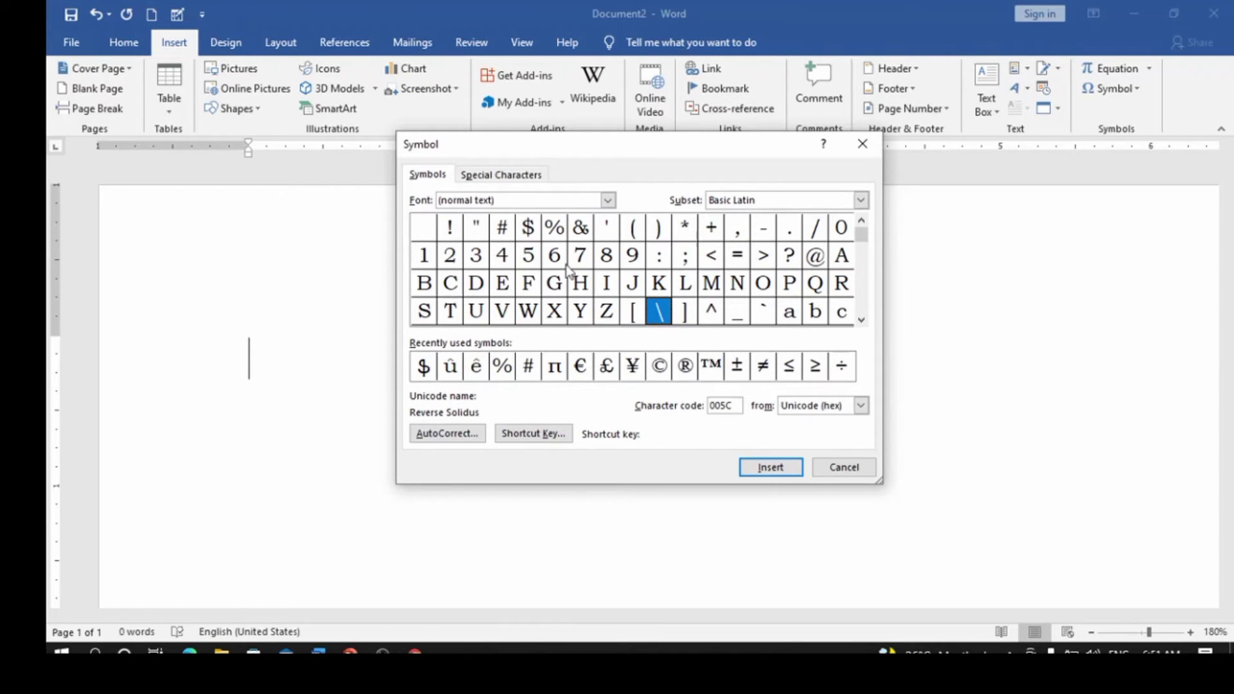
- Insert the #, @ and $ symbols from the Basic Latin subset into the document
click(502, 229)
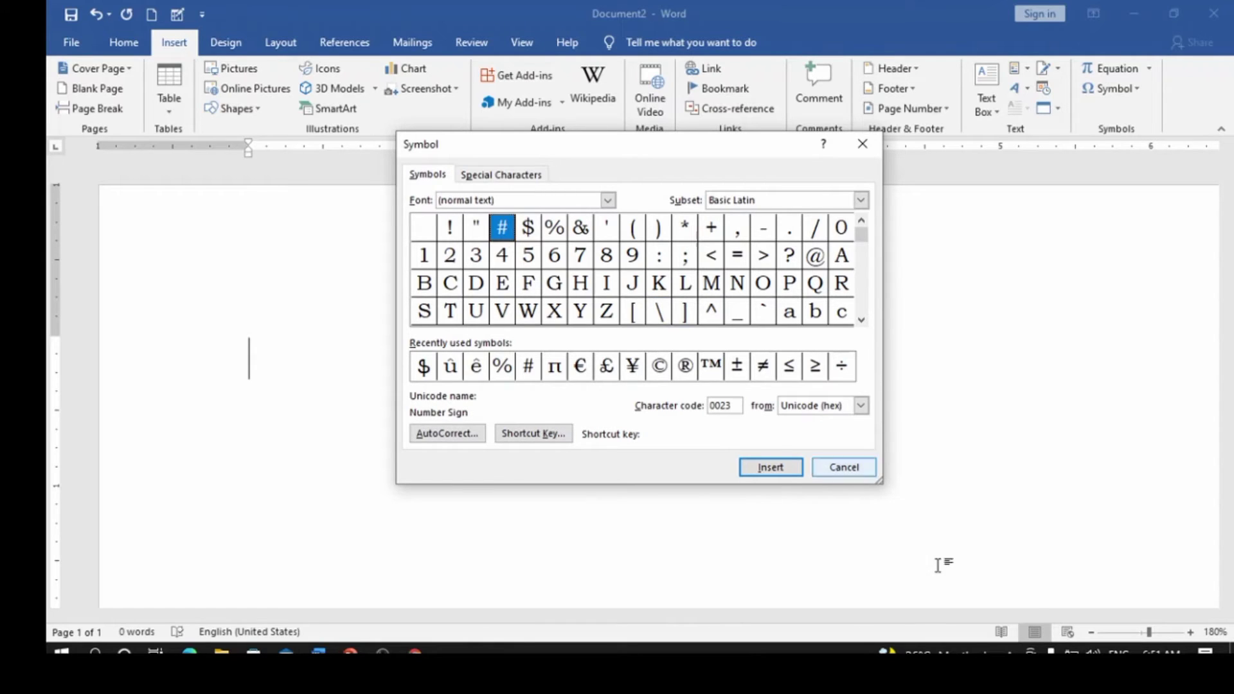
click(773, 469)
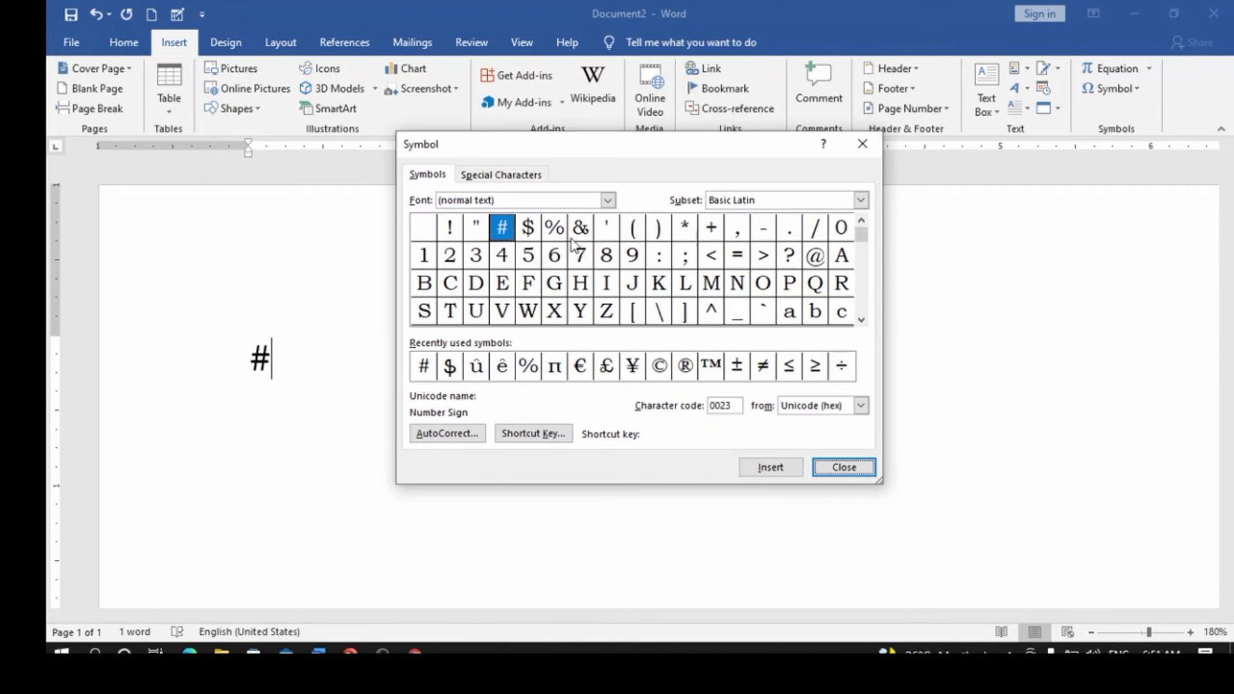
double_click(815, 257)
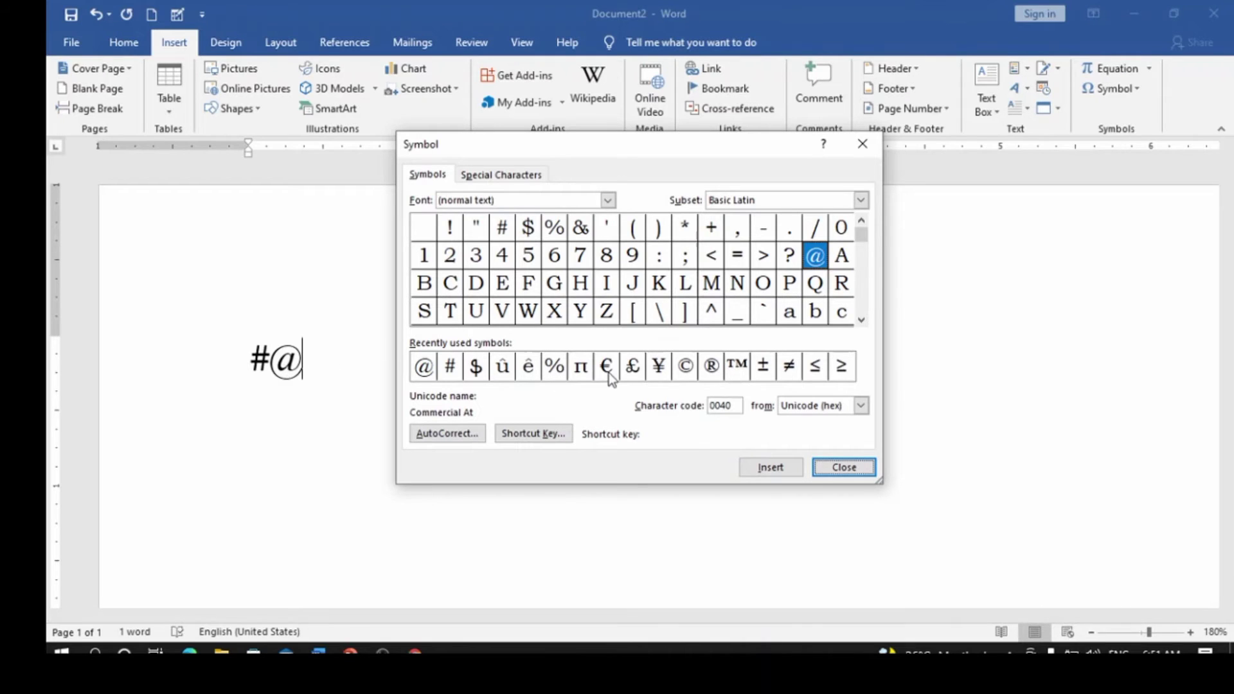
double_click(529, 229)
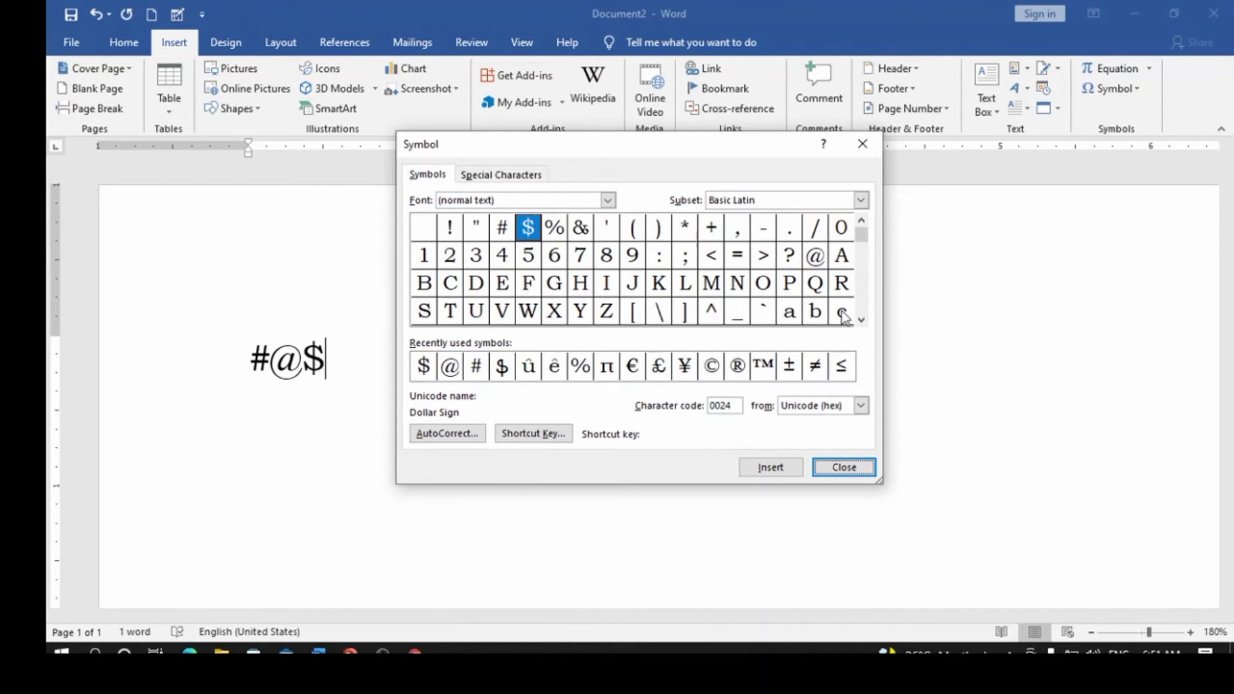
- Insert the ½ fraction symbol from the Latin-1 Supplement subset after the dollar sign
click(860, 320)
click(861, 320)
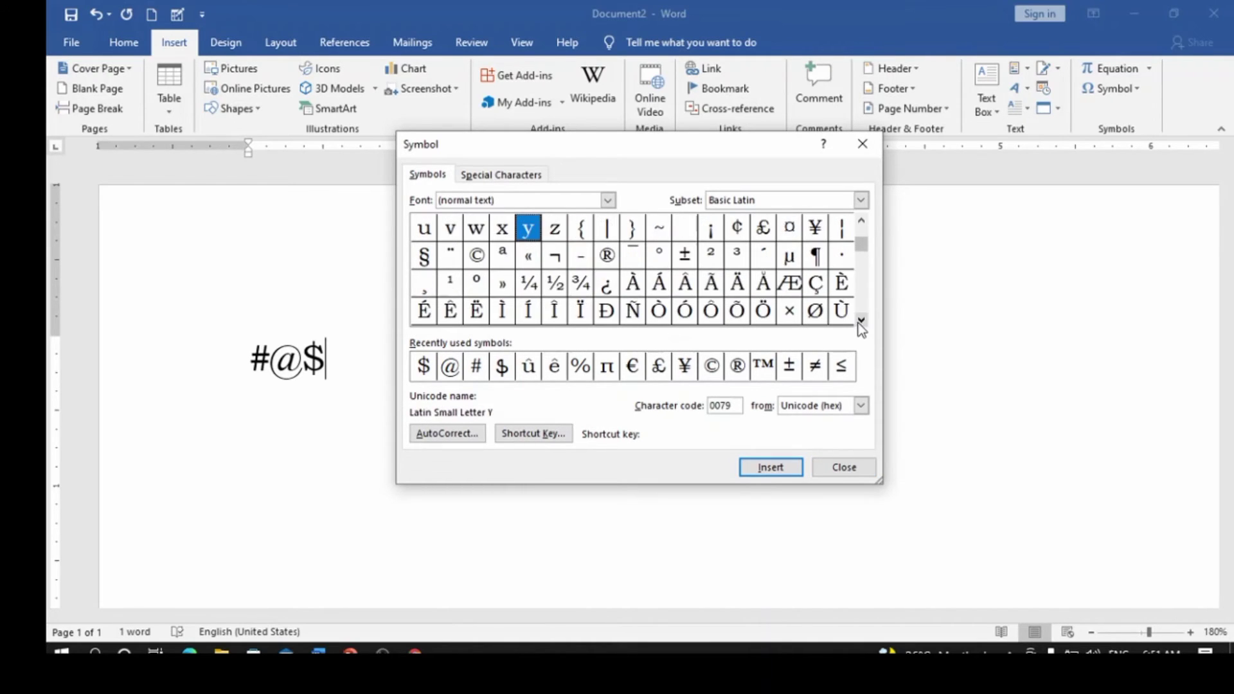
click(861, 320)
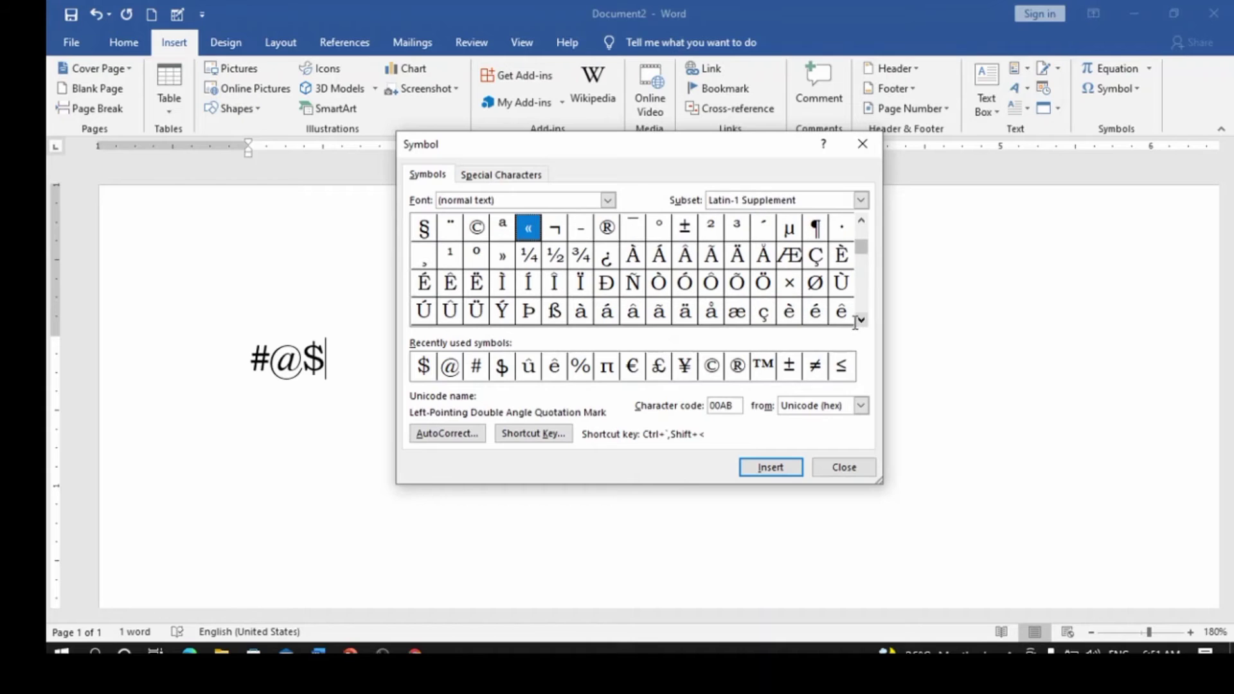
click(560, 264)
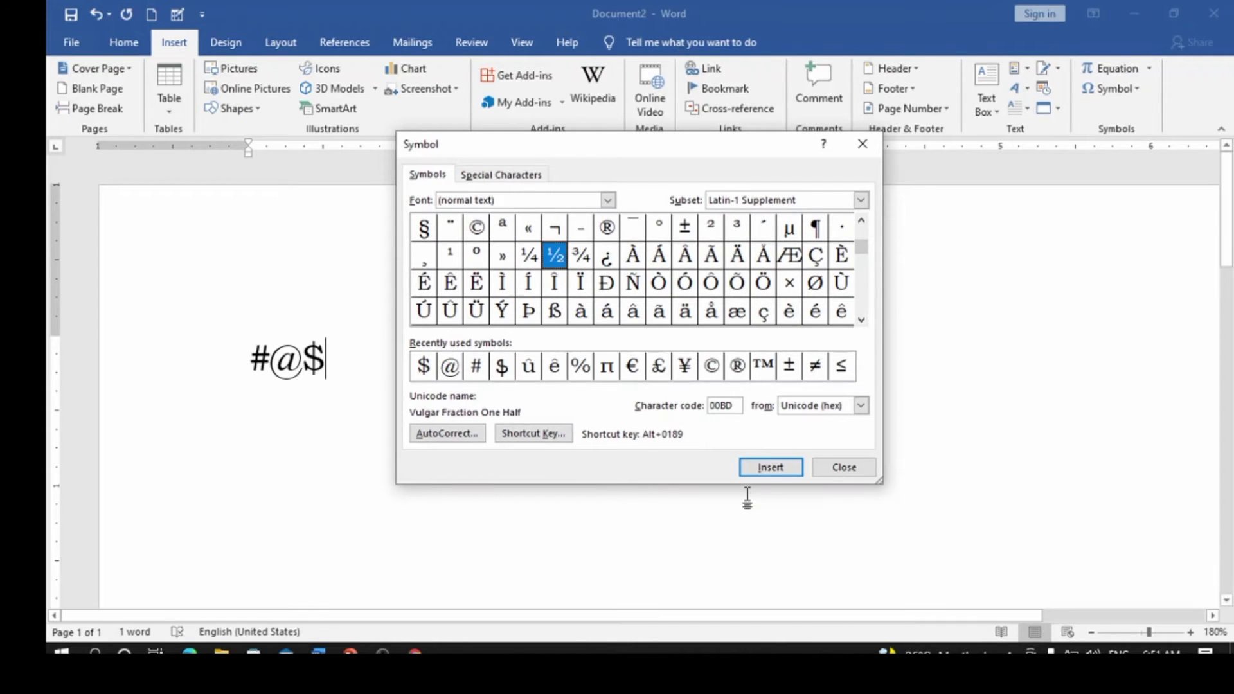
click(764, 472)
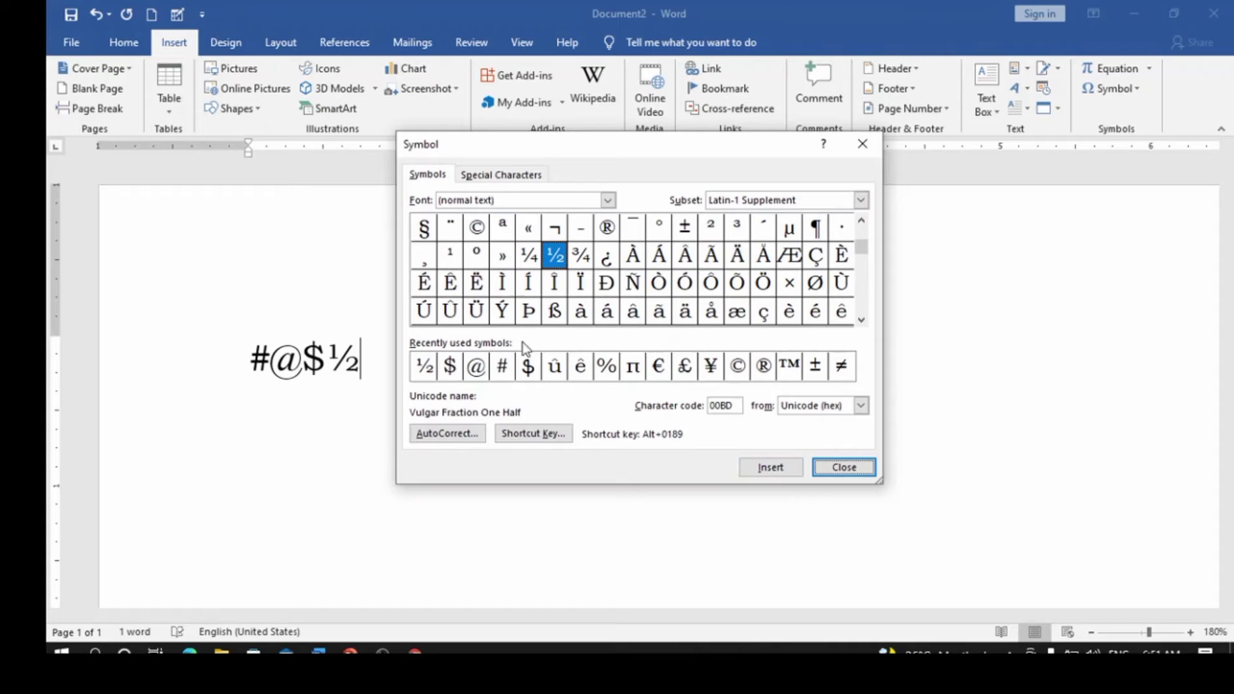
- Insert the Ü symbol from the Latin-1 Supplement subset and the capital theta Θ from the Greek and Coptic subset after the ½
click(476, 312)
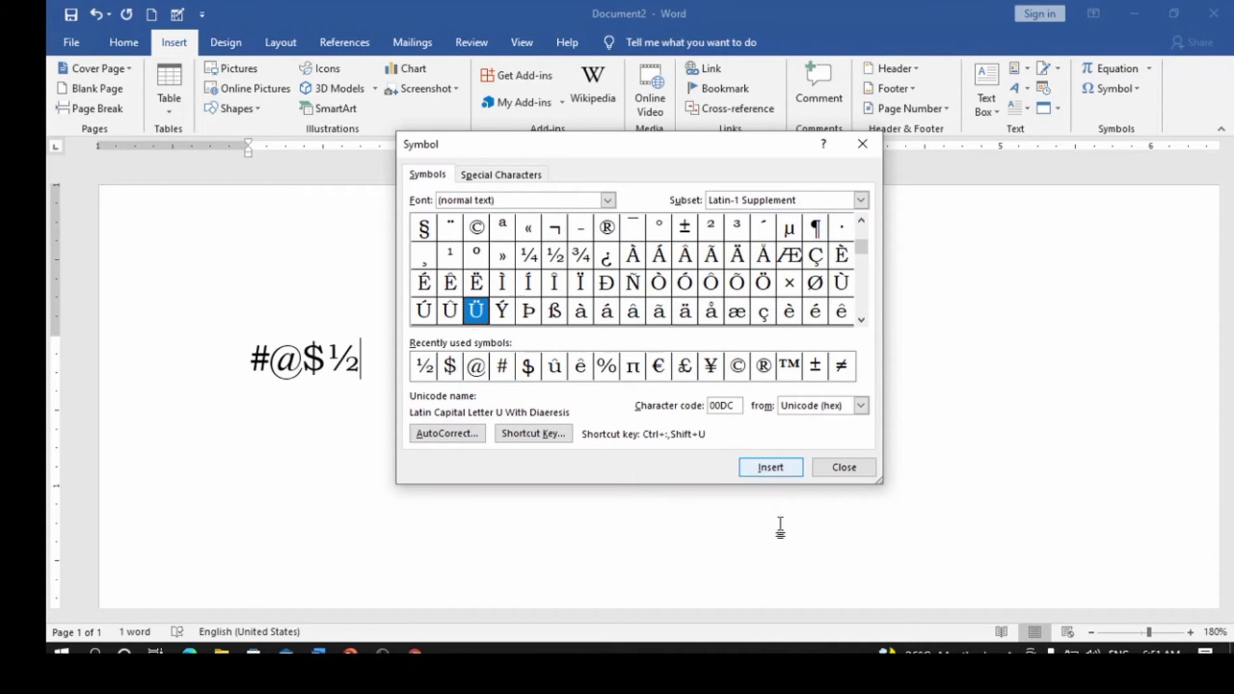
click(780, 472)
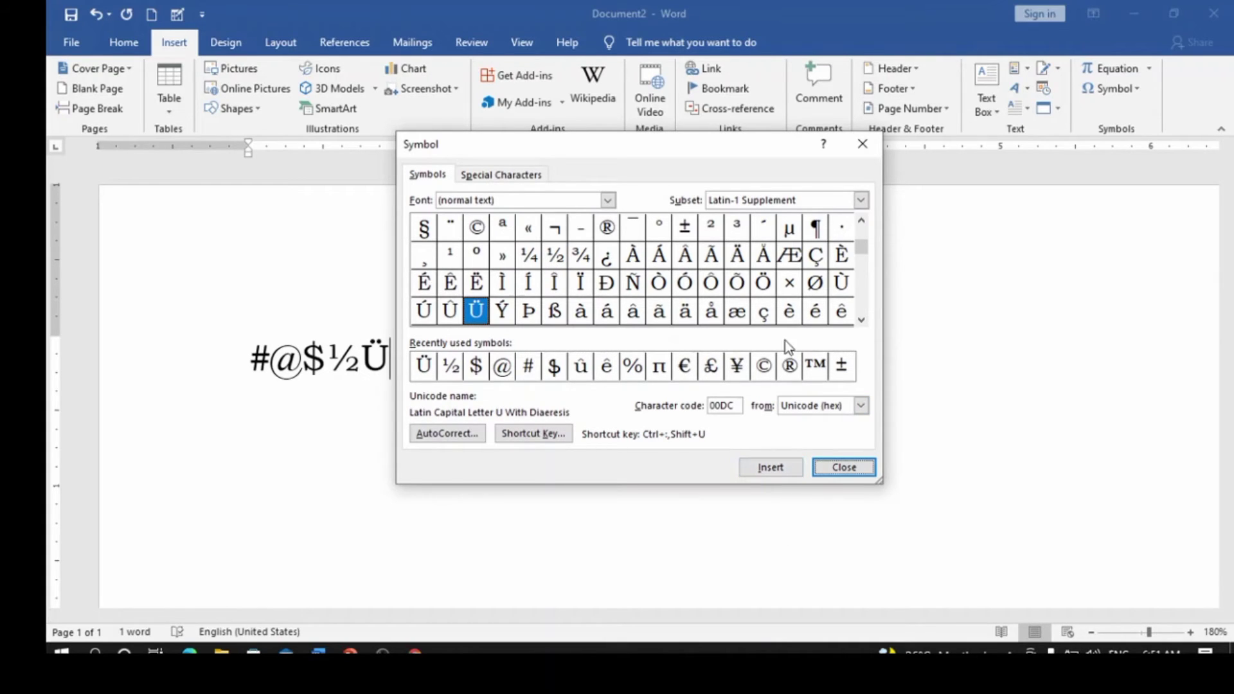
click(861, 319)
click(861, 319)
drag(860, 323, 860, 323)
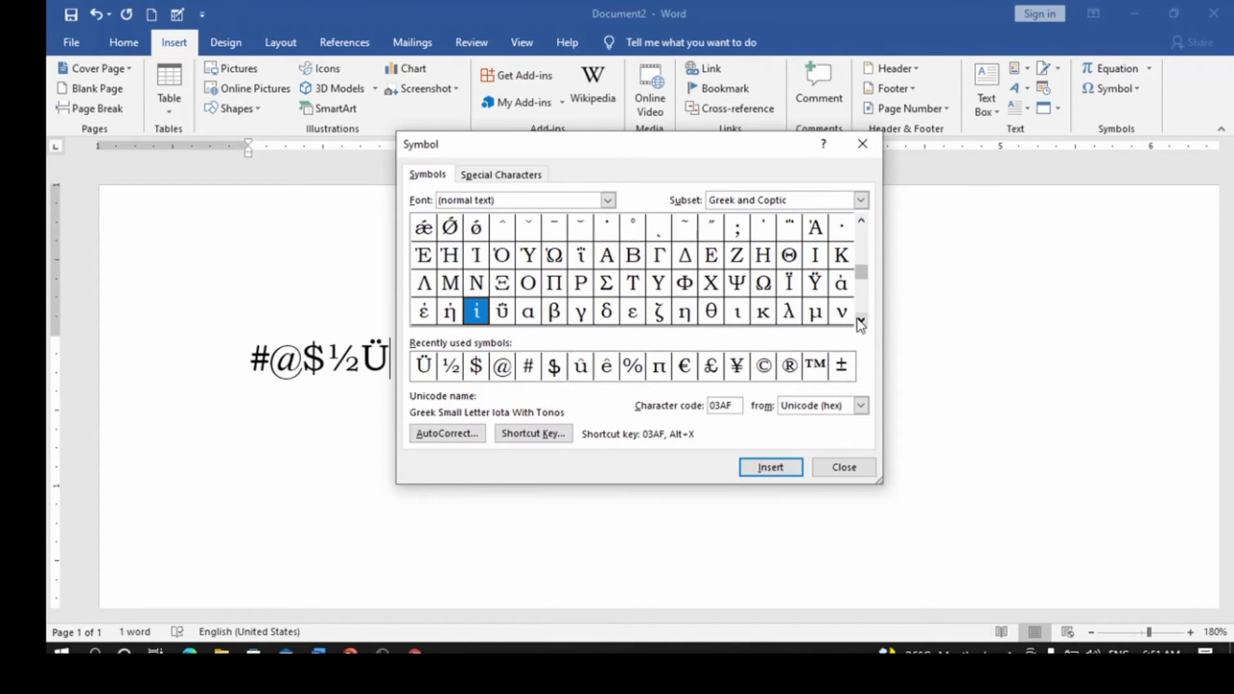
double_click(789, 256)
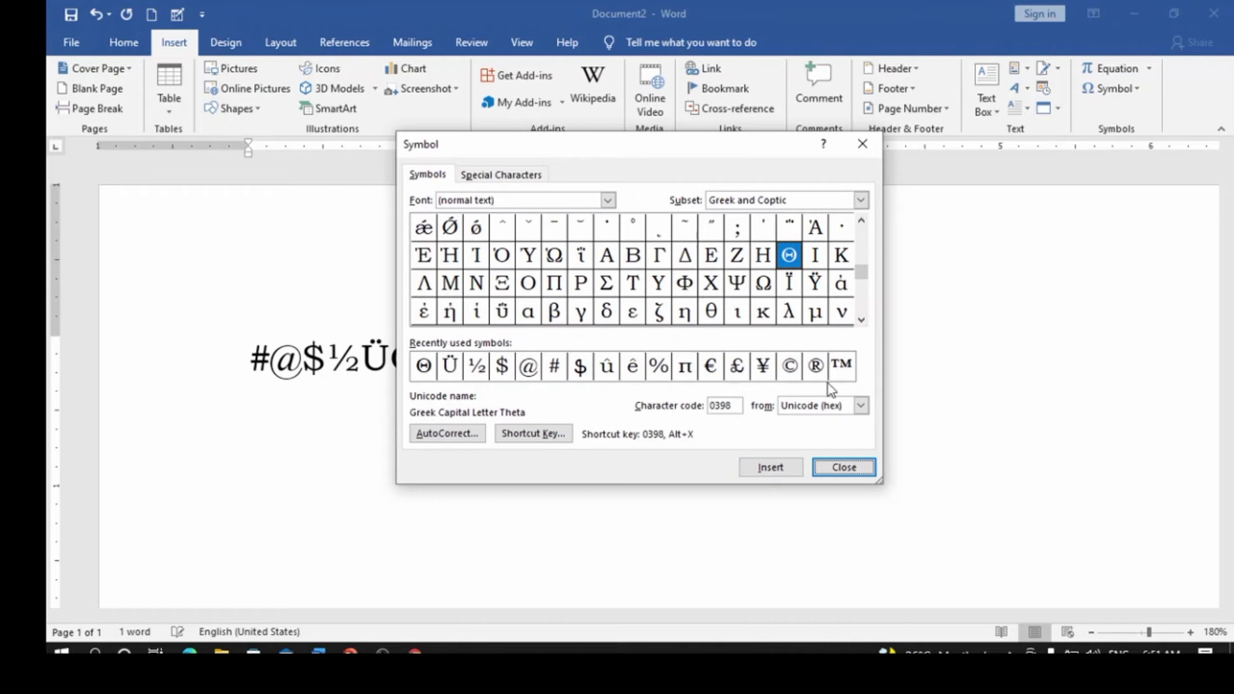
- Move the Symbol dialog clear of the text, insert the Greek letters Π and ε after the theta, and close the dialog
drag(710, 144, 892, 160)
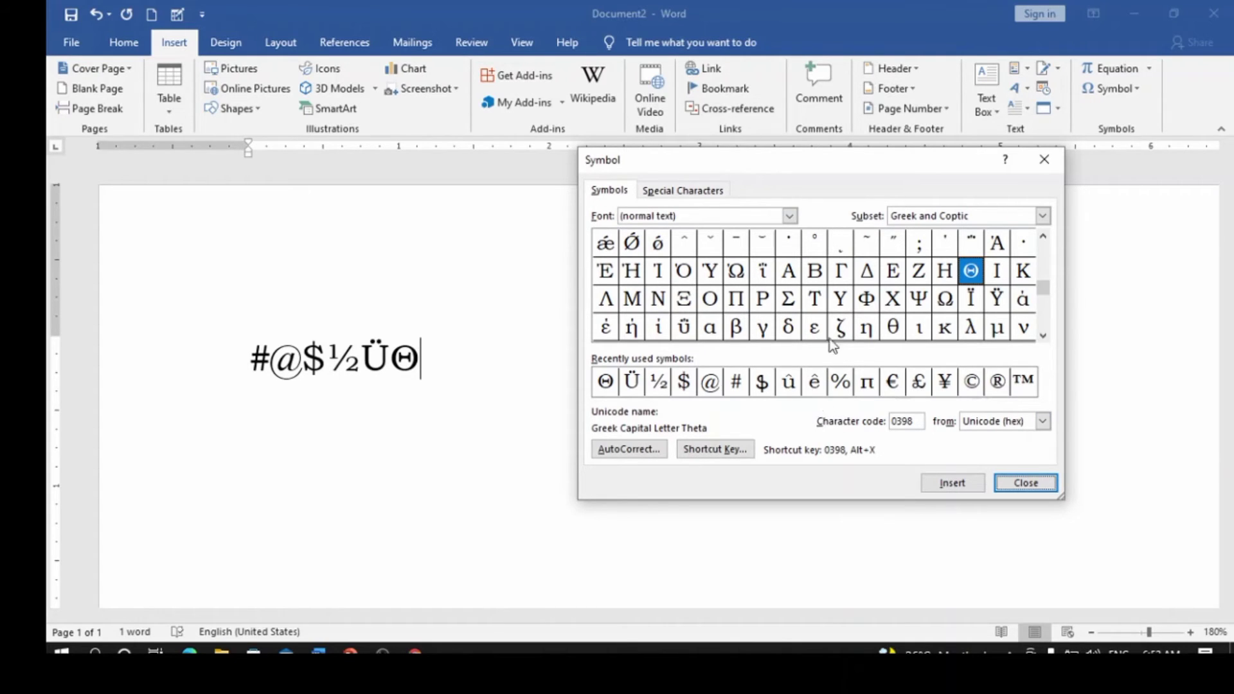
double_click(736, 300)
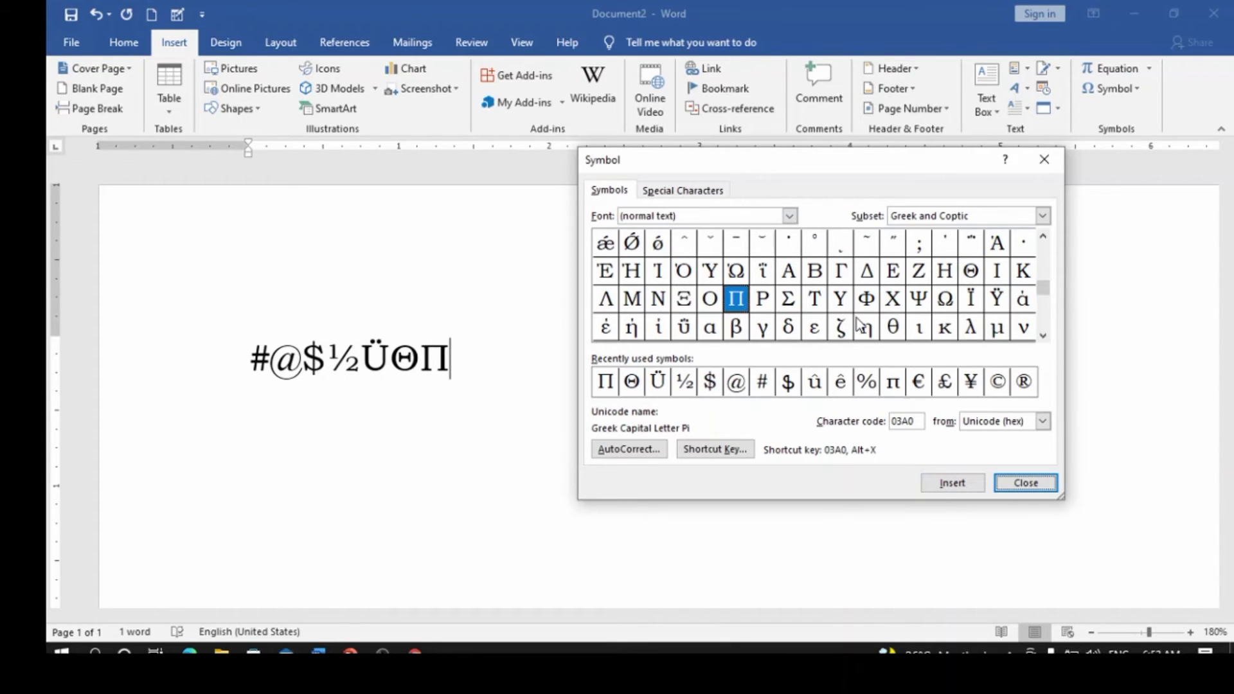
click(819, 331)
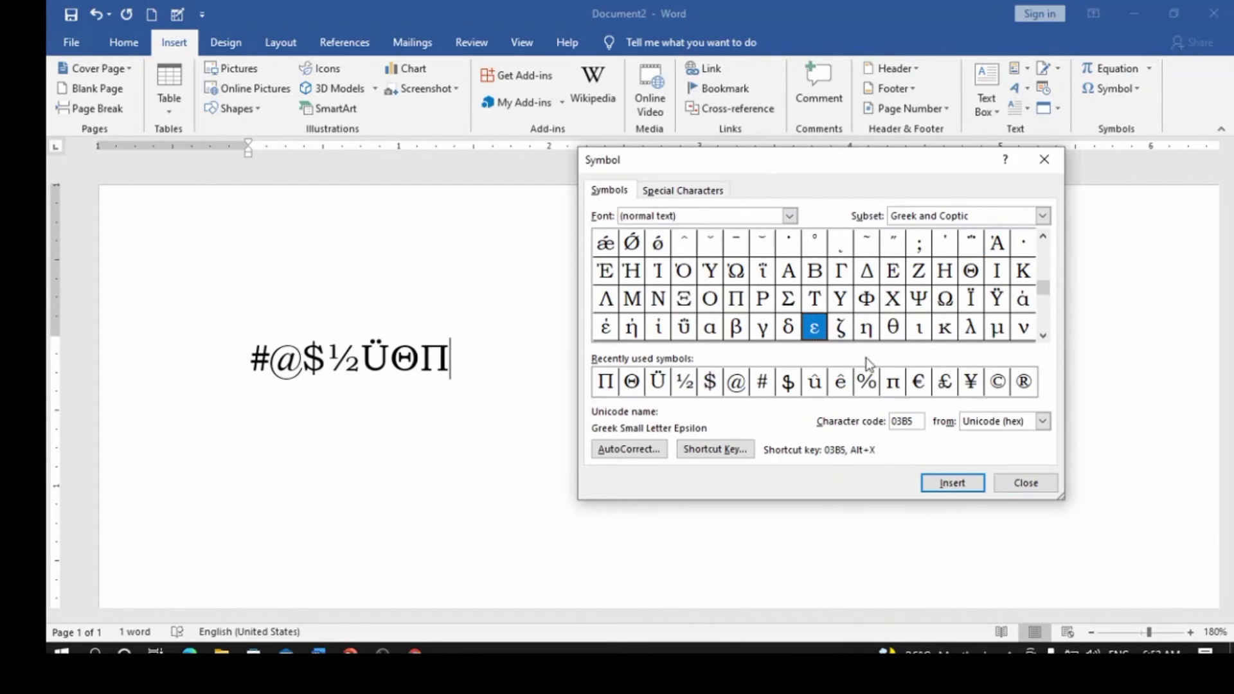
click(964, 483)
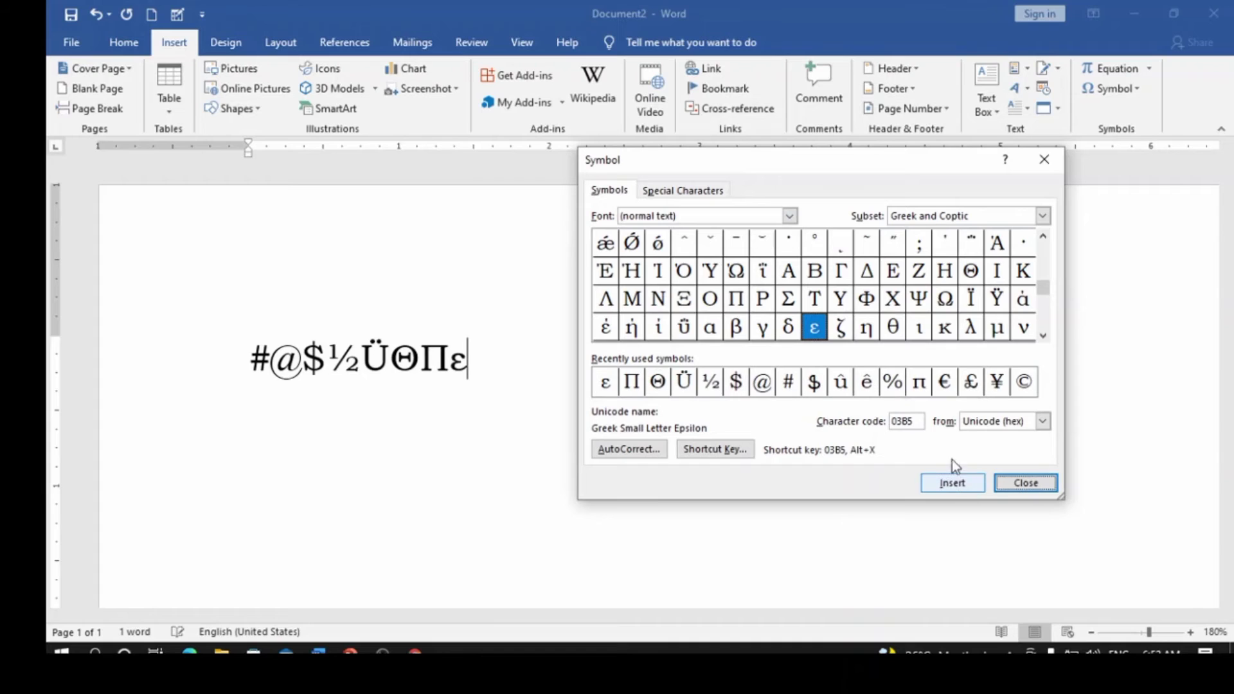
click(1022, 486)
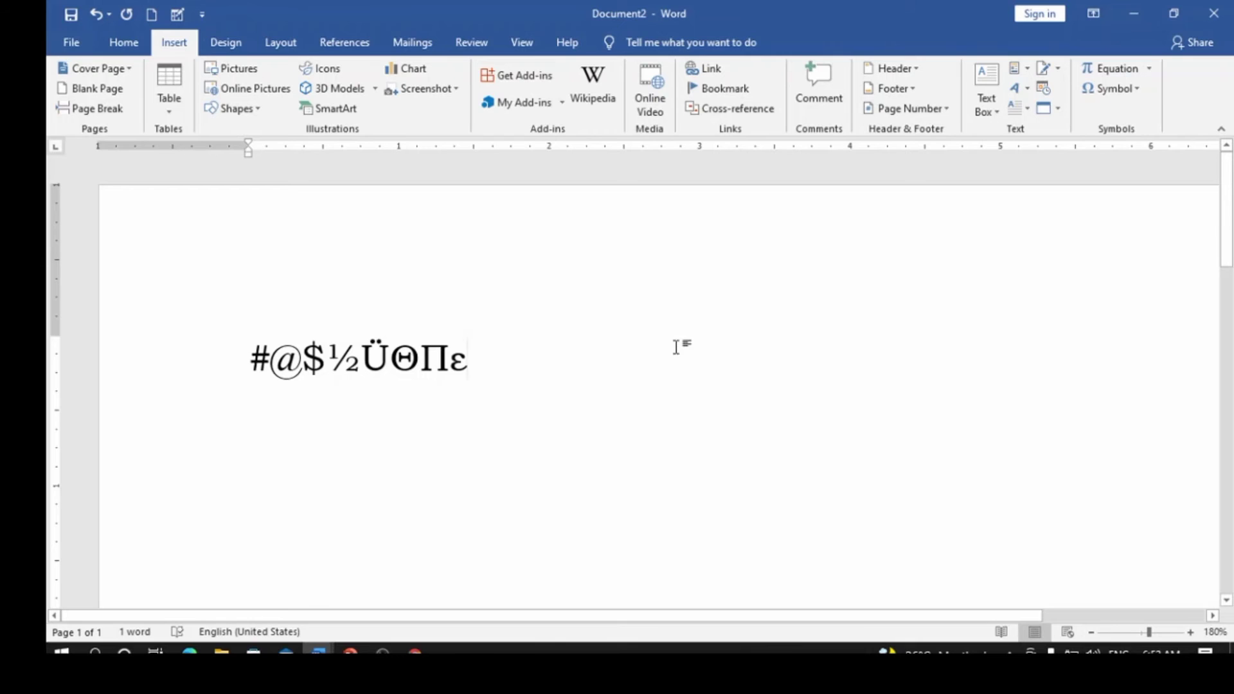
- Insert the Copyright special character after the ε through the Symbol dialog
click(123, 42)
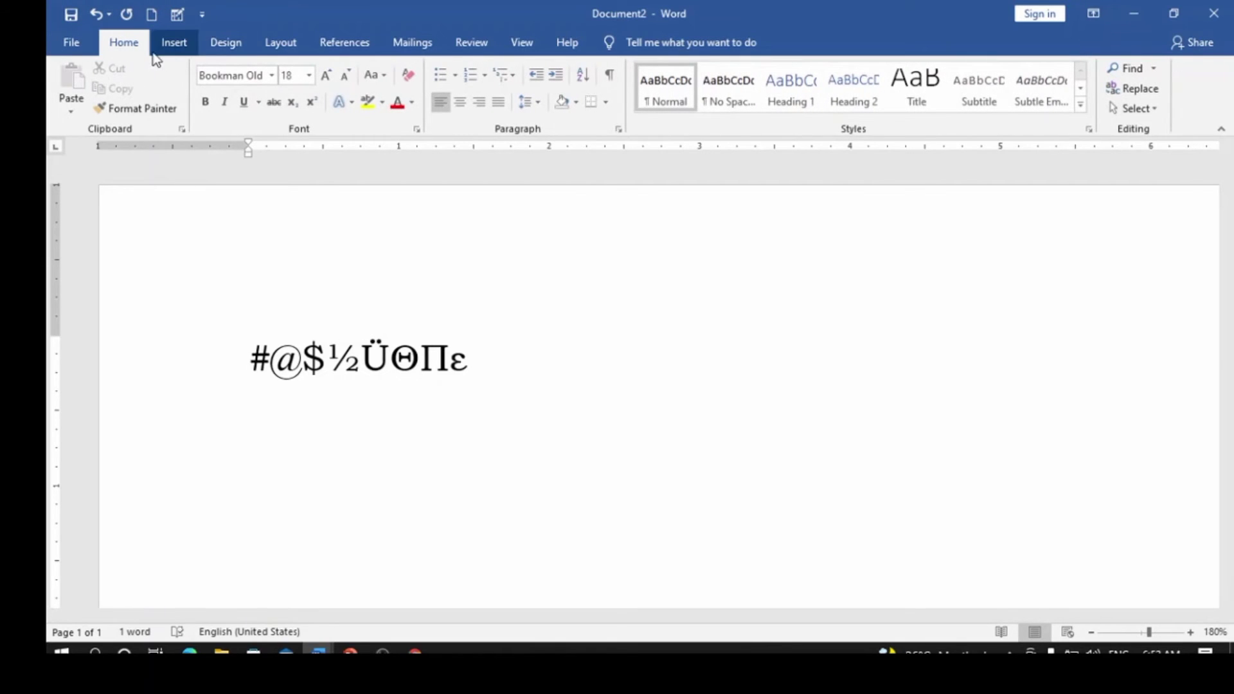
click(173, 45)
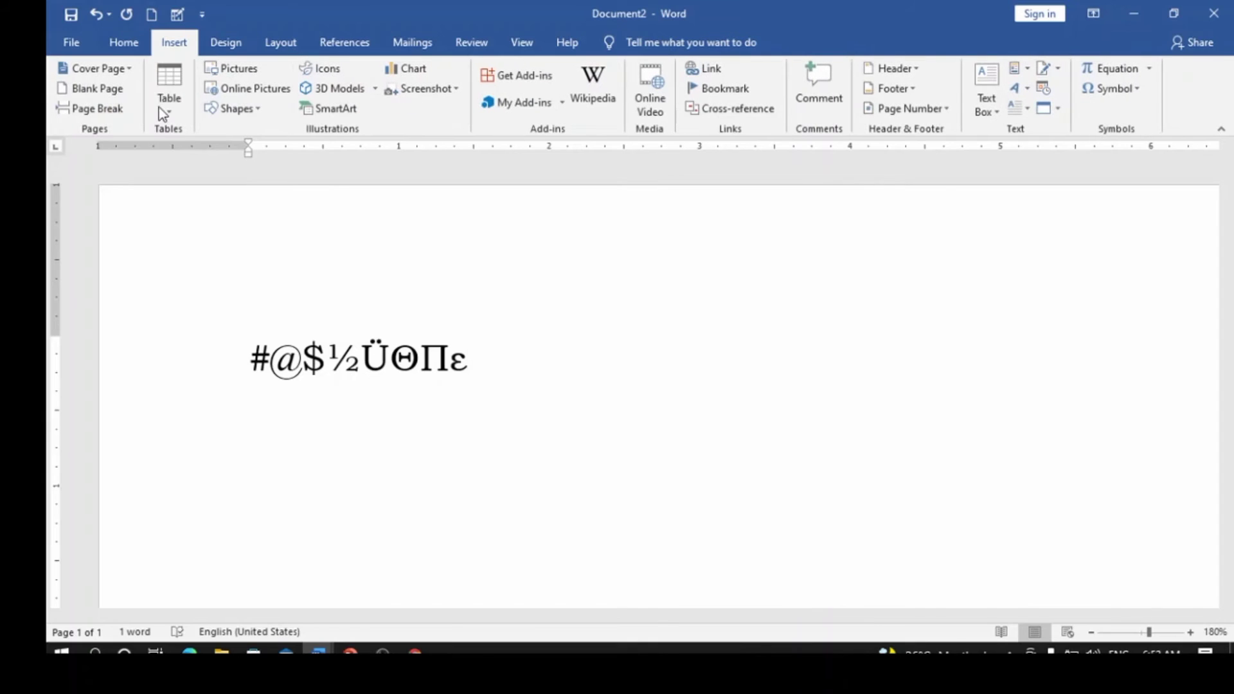
click(1136, 94)
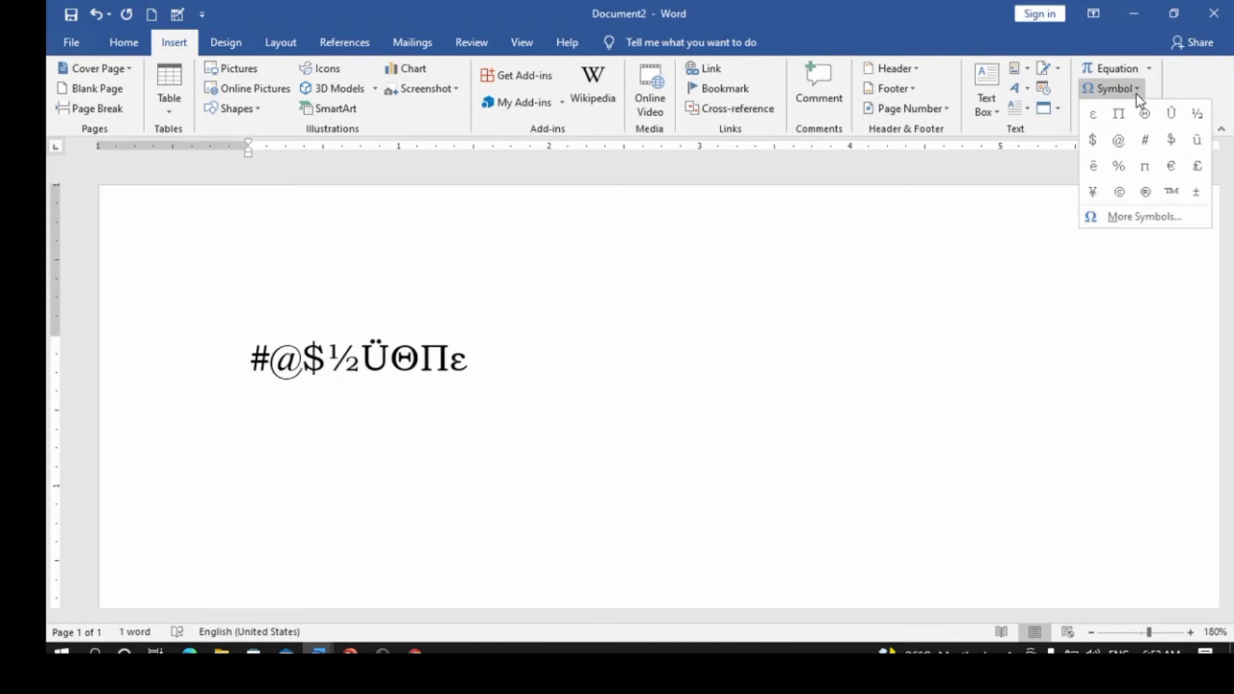
click(1137, 216)
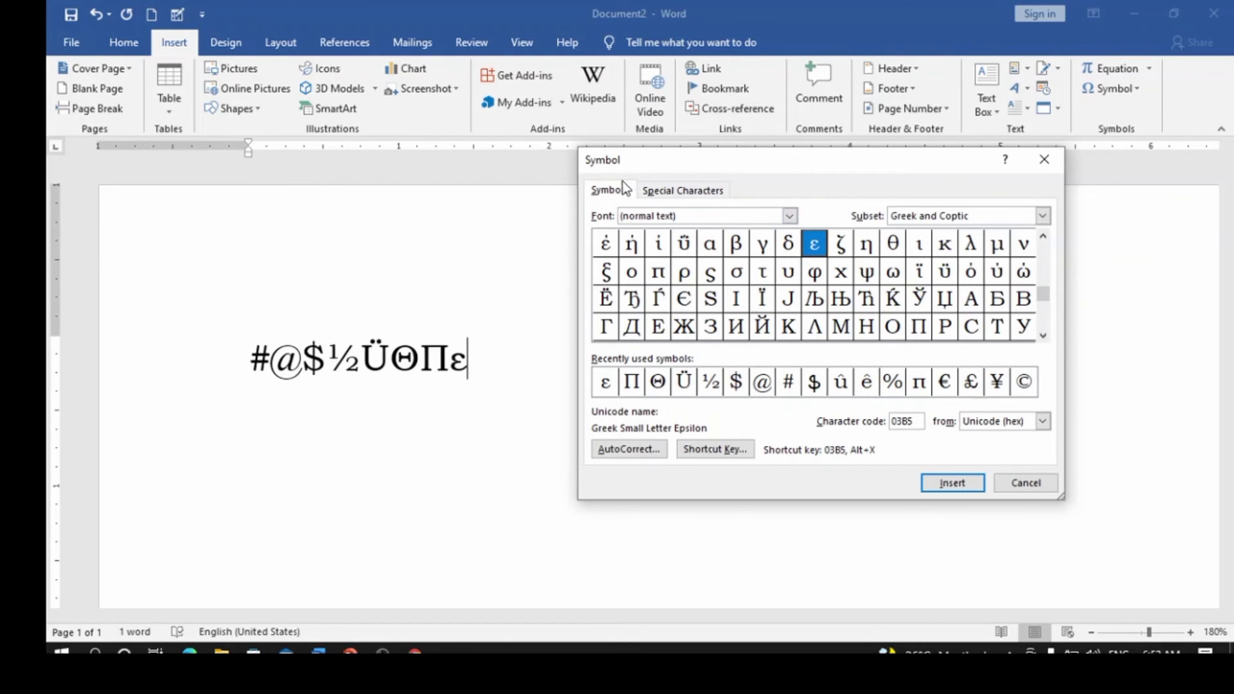
click(708, 192)
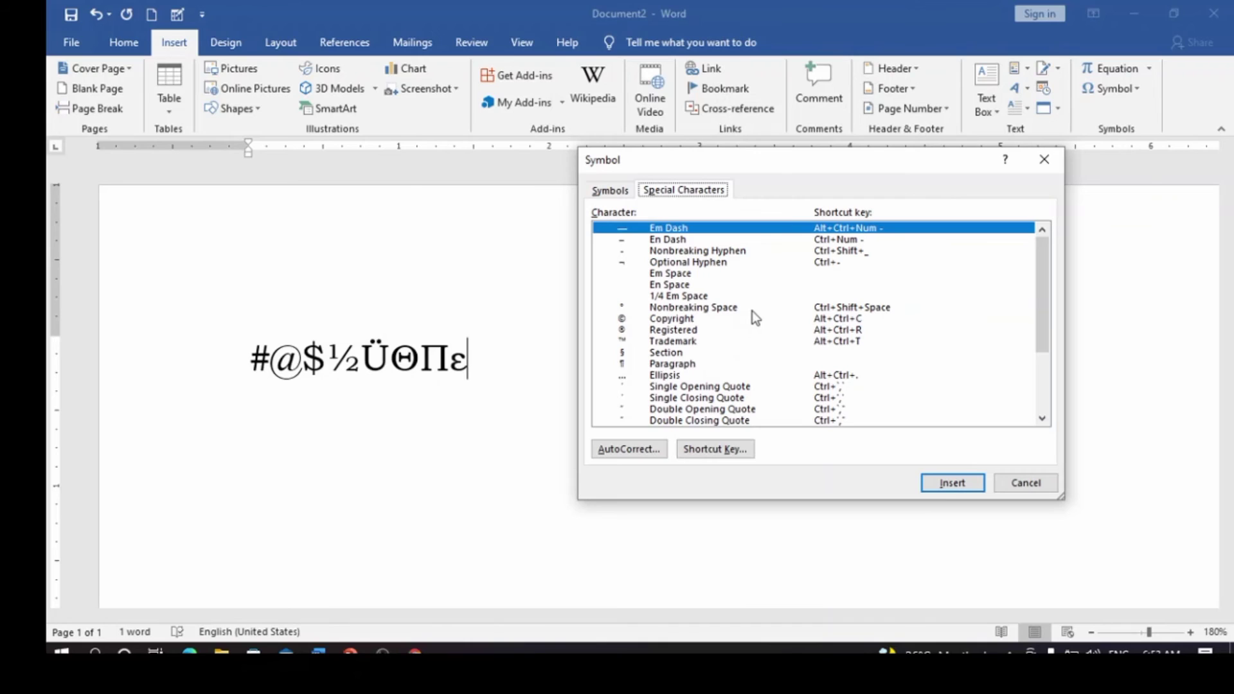
click(655, 321)
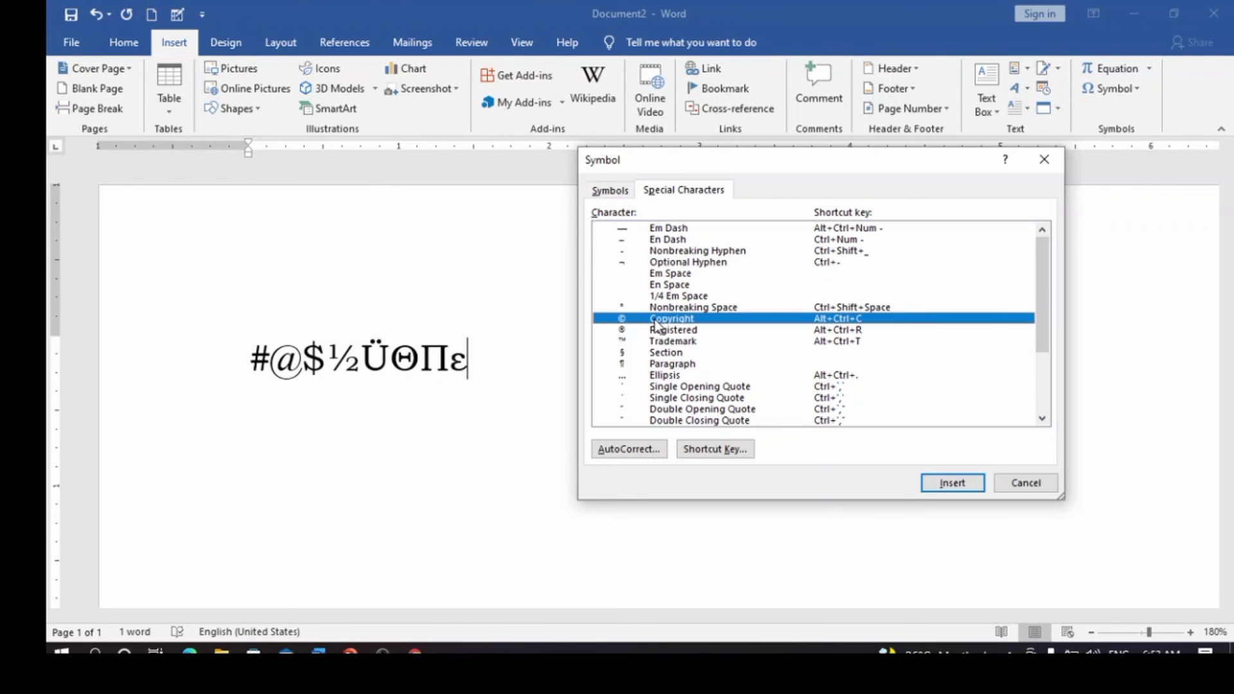
click(954, 487)
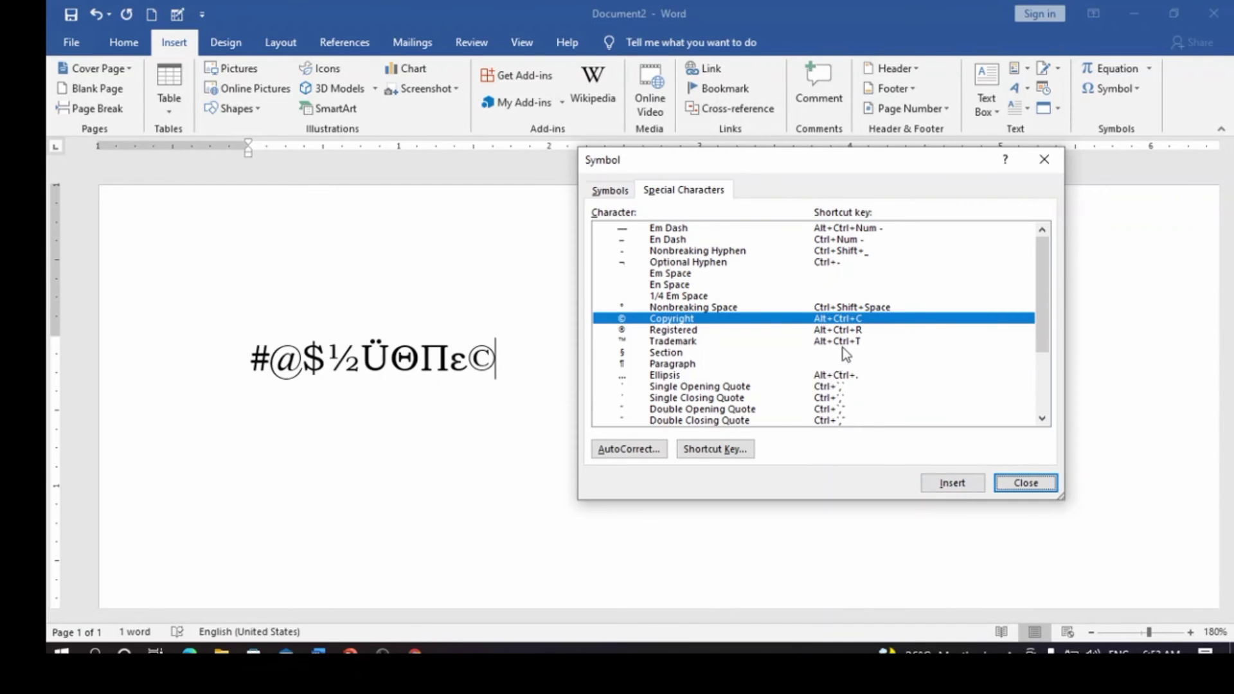
- Insert the Trademark and Section special characters after the copyright sign and close the Symbol dialog
click(694, 341)
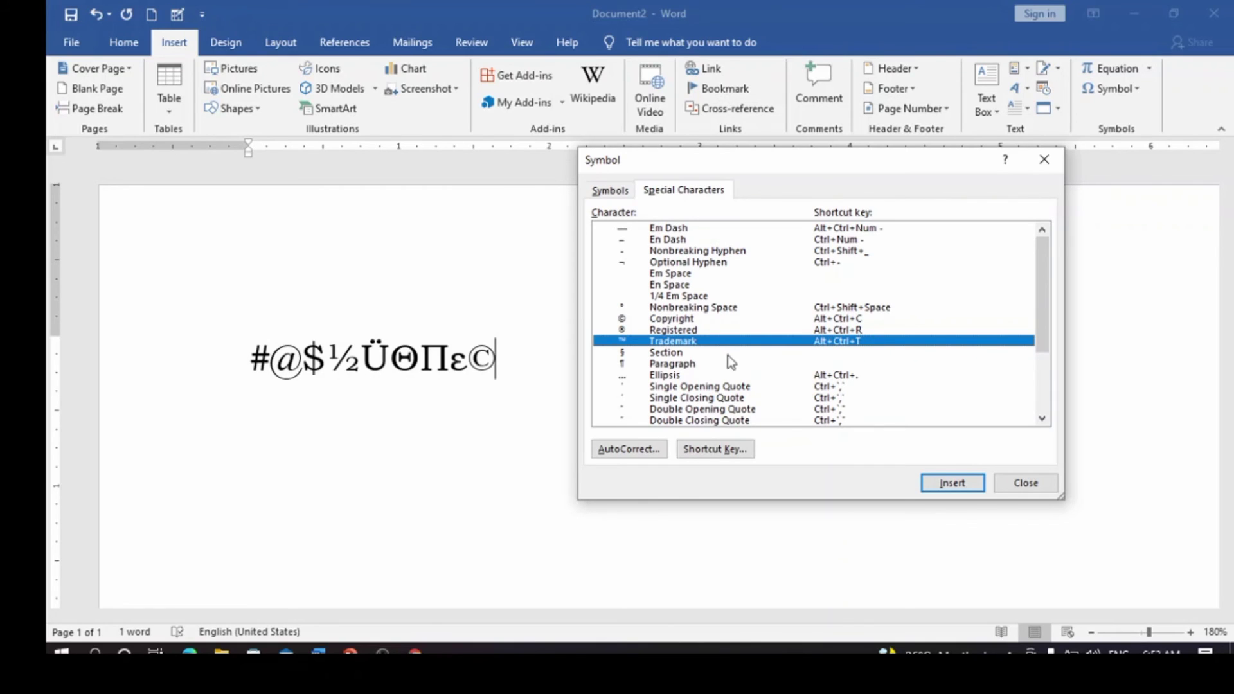
double_click(709, 345)
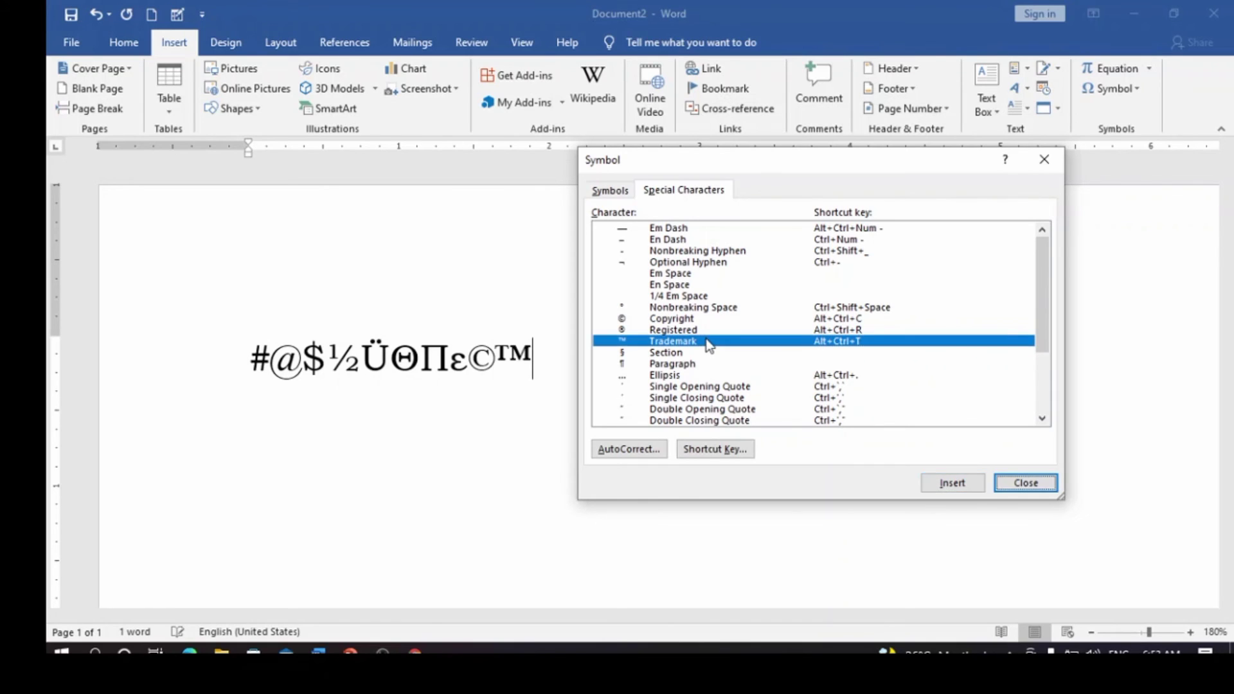
click(675, 355)
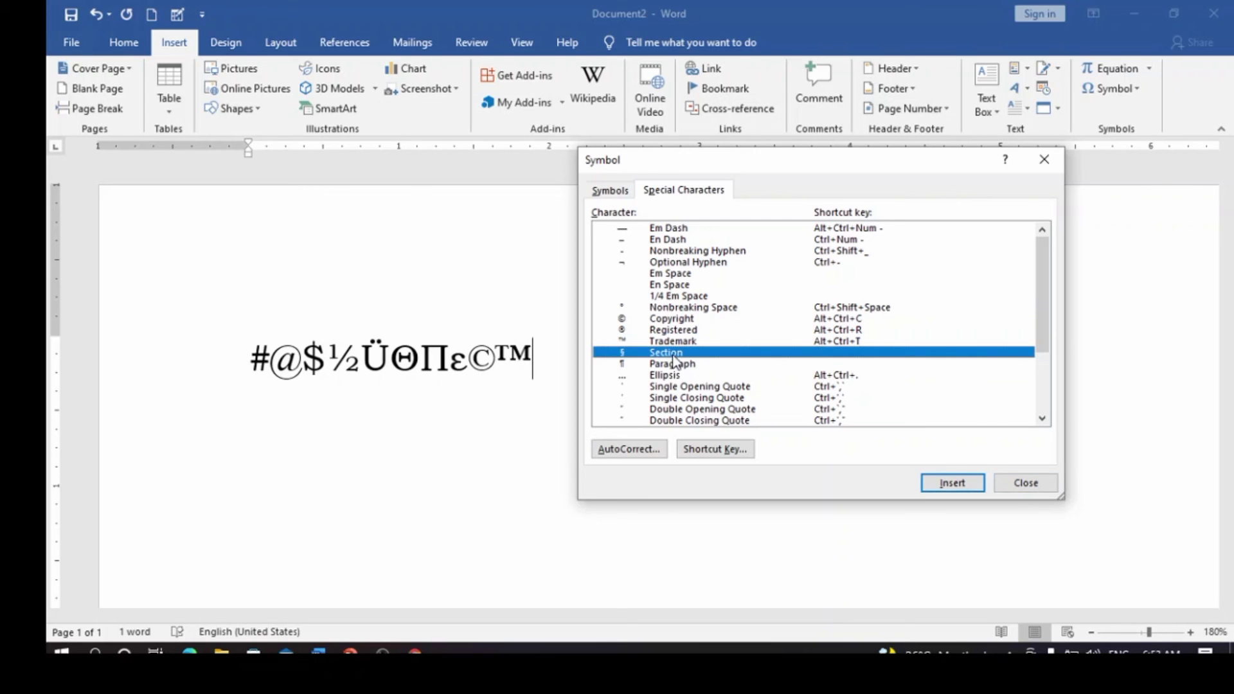
double_click(673, 354)
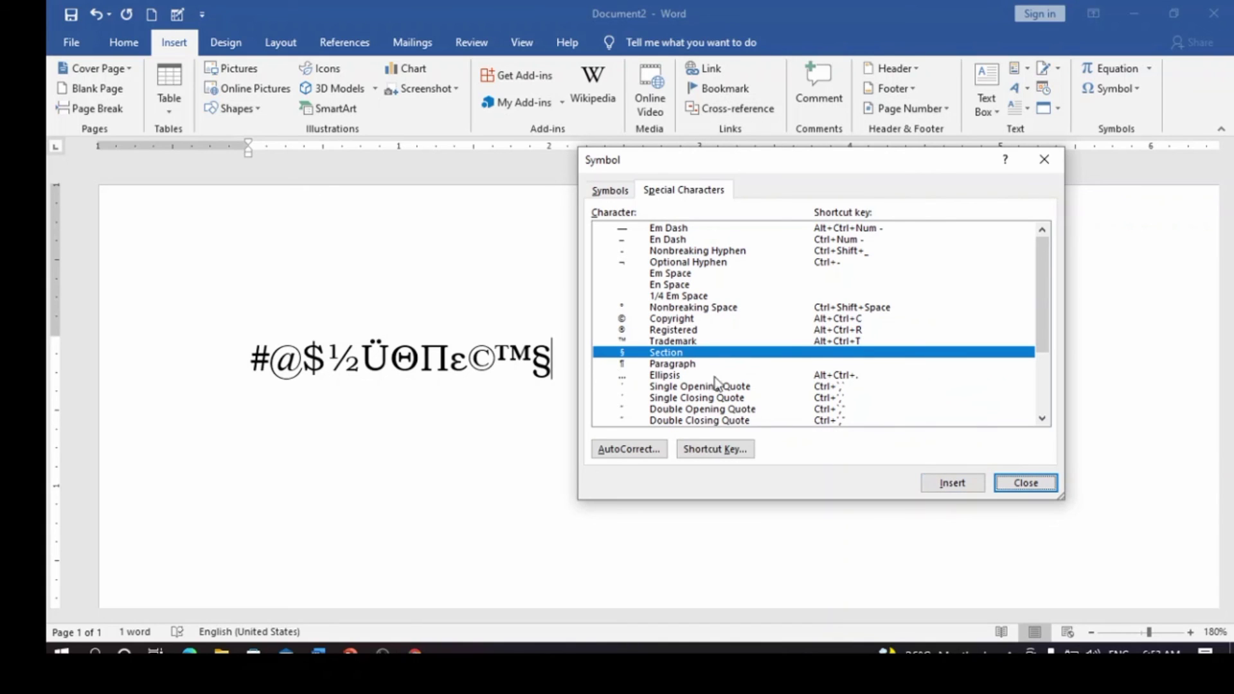
click(1024, 483)
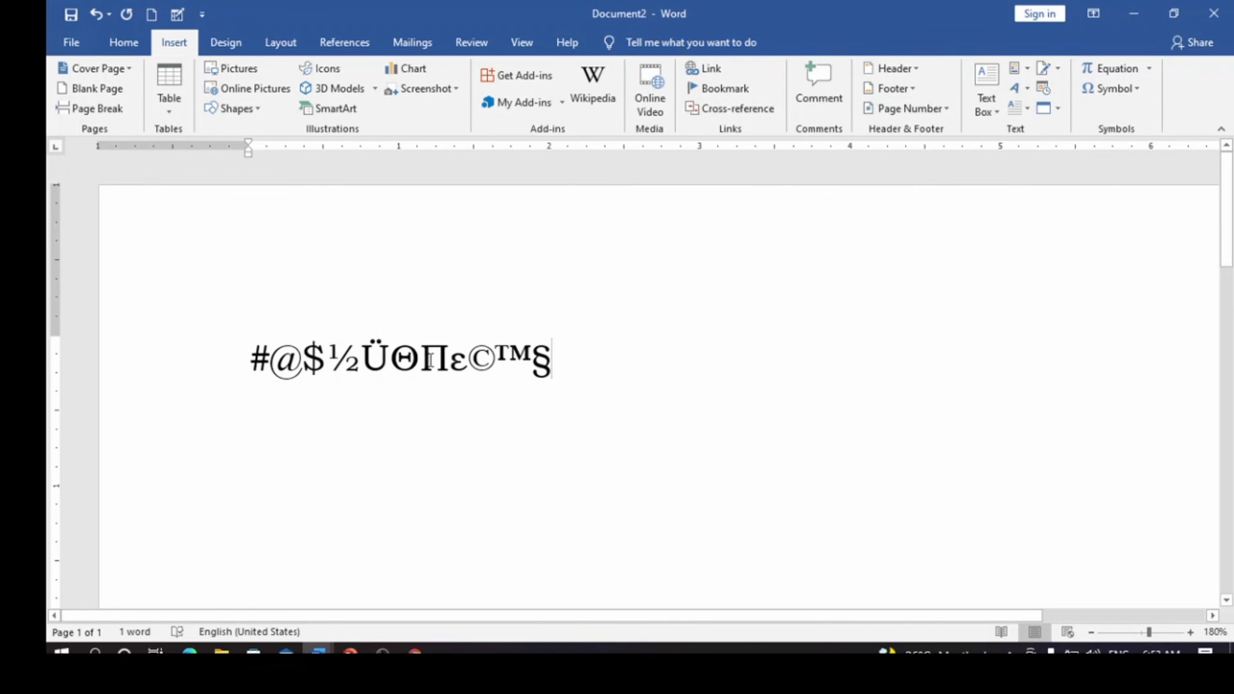
- Break the line between ε and © so the special characters ©™§ start a new paragraph
click(468, 370)
key(Return)
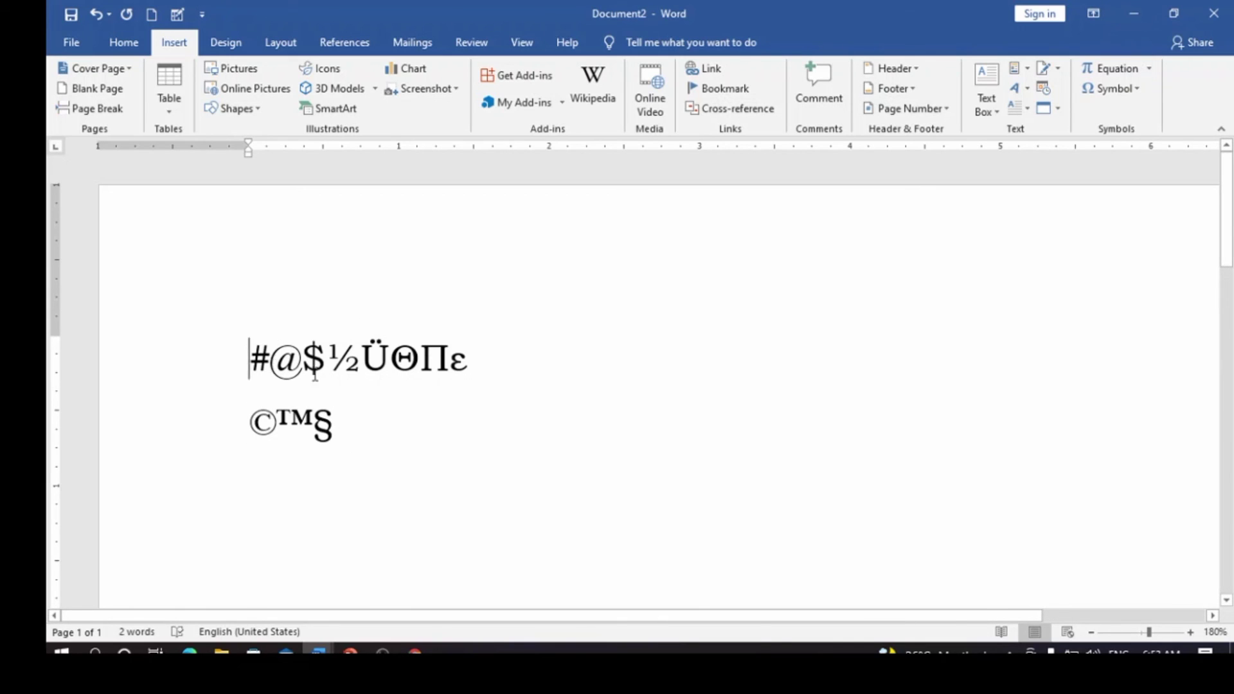
drag(248, 355, 487, 397)
drag(381, 432, 249, 411)
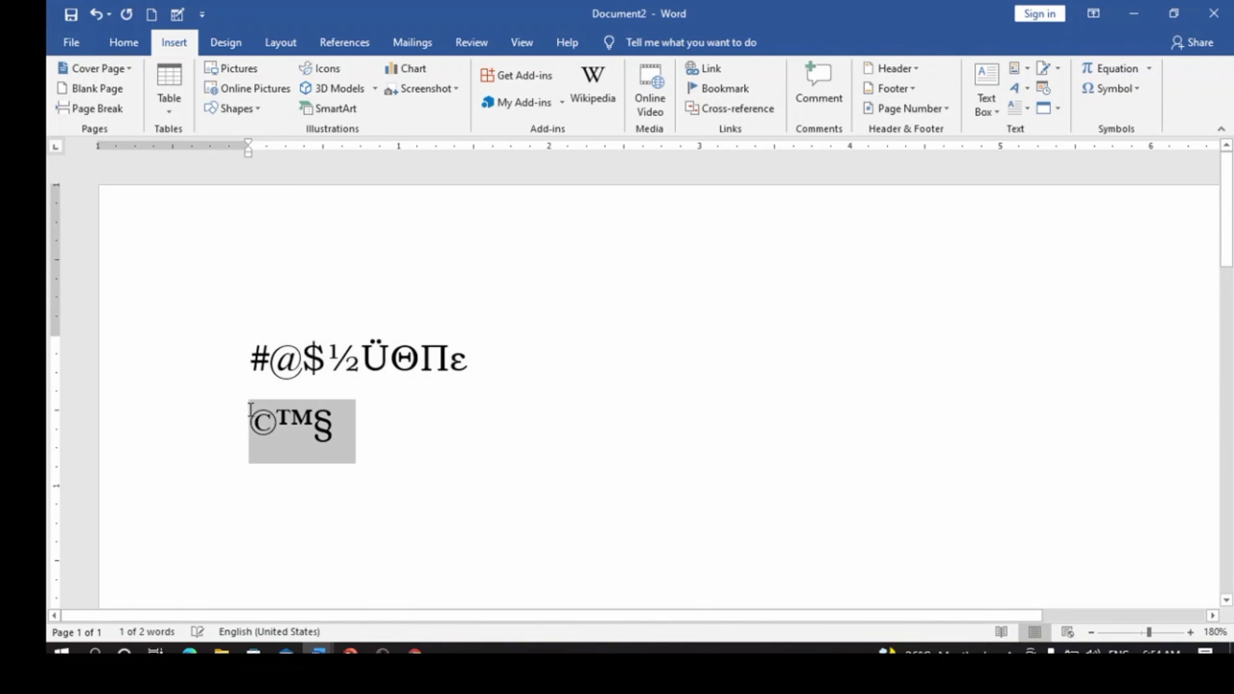
click(457, 438)
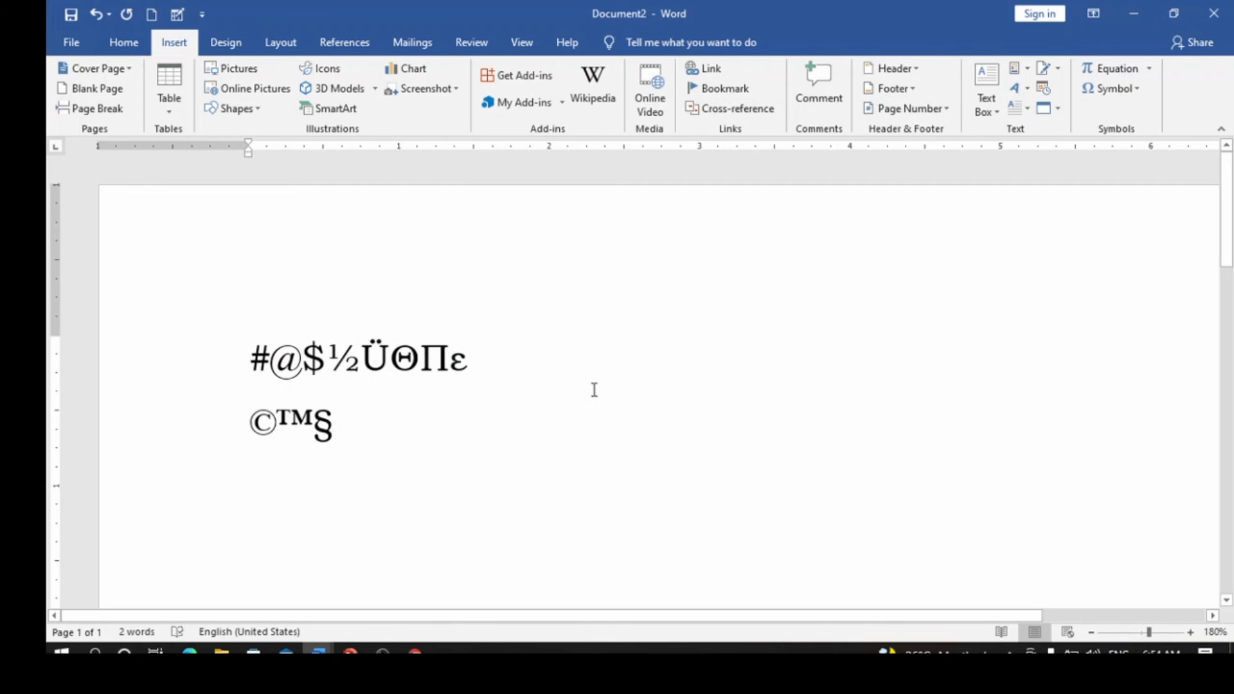